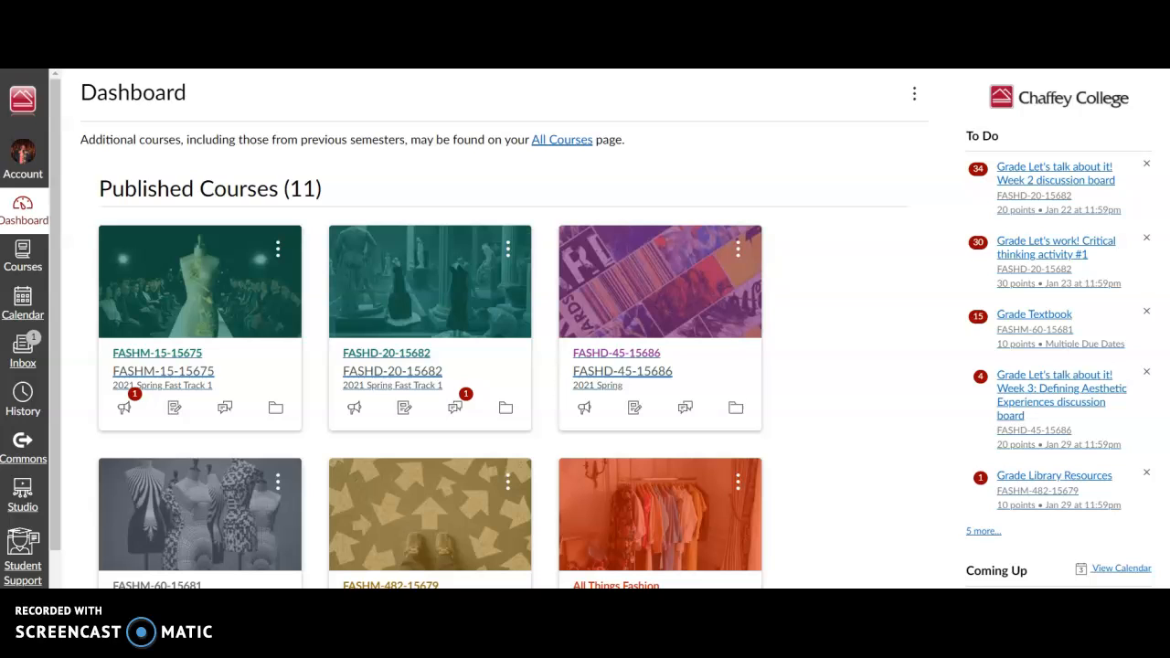
# Step: Create a new appointment group in the calendar named "Technical Stuff" with the location "via Zoom"
pyautogui.click(23, 309)
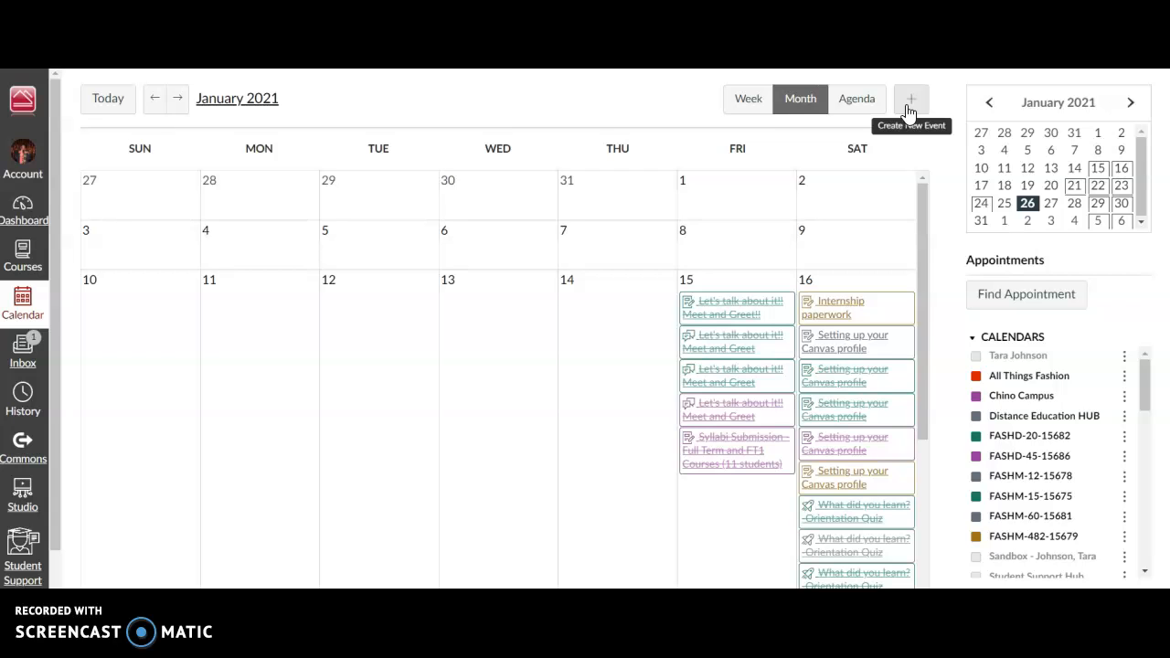
pyautogui.click(909, 101)
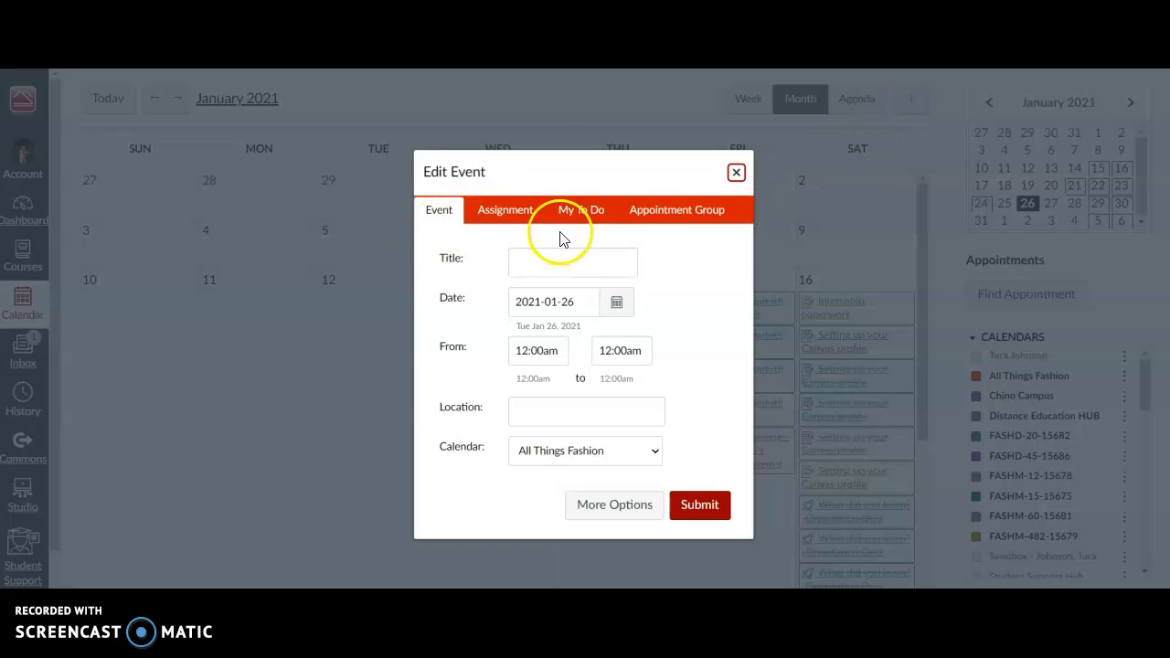
pyautogui.click(681, 220)
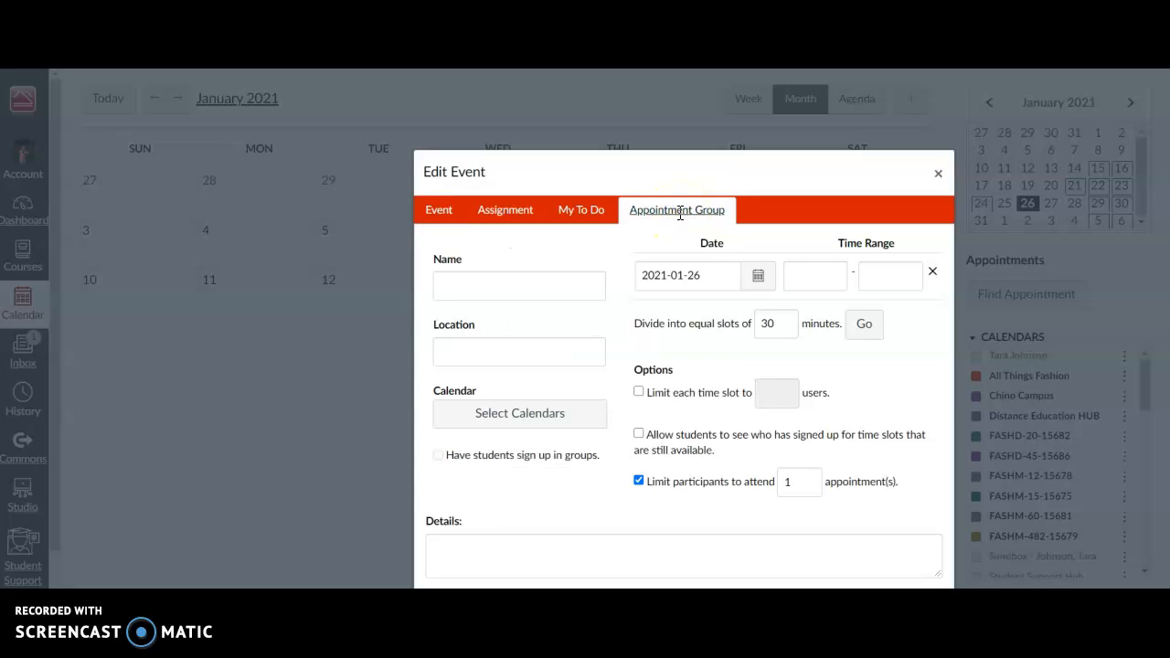
pyautogui.click(461, 287)
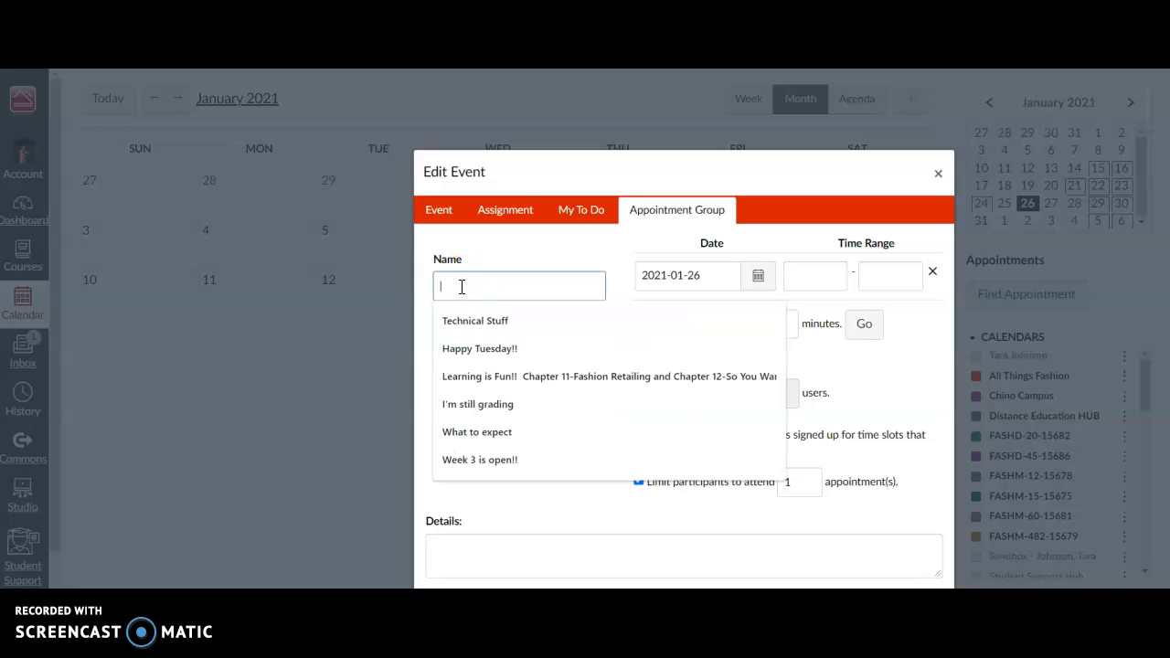
pyautogui.click(483, 324)
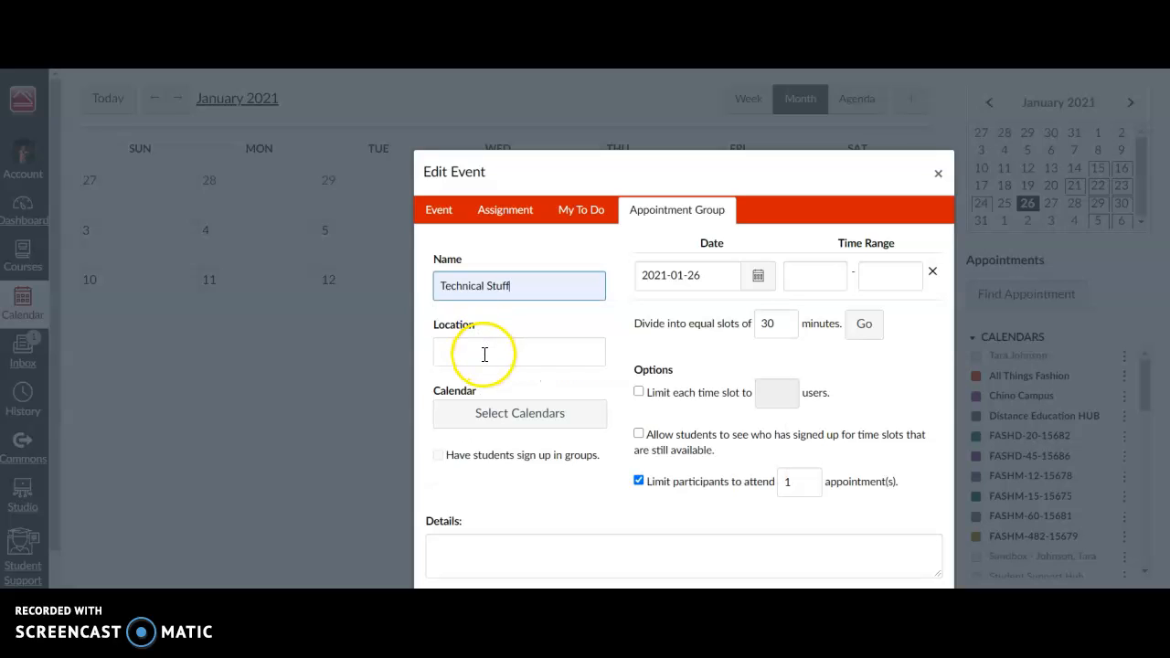
pyautogui.click(485, 354)
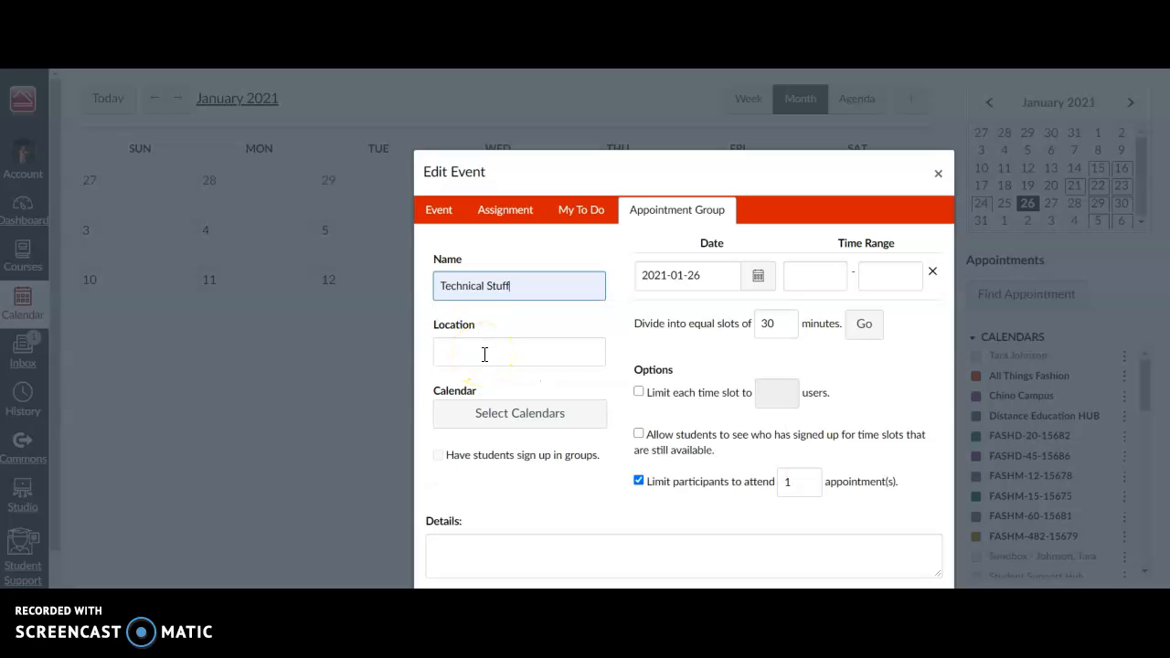
pyautogui.write('via Zoom')
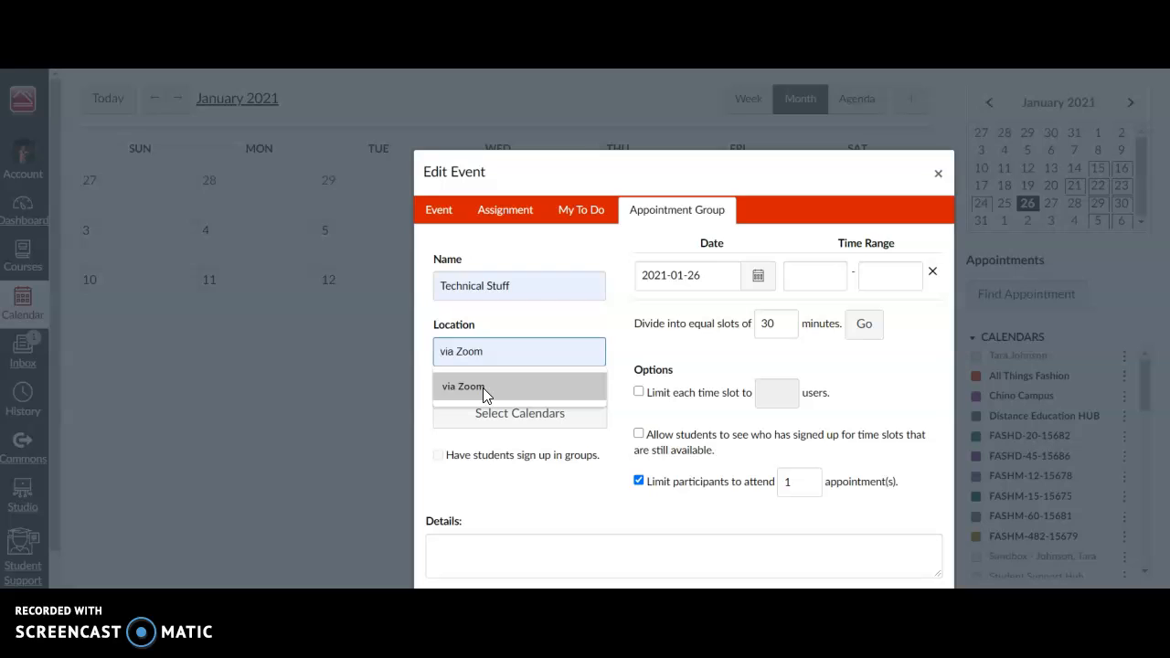
pyautogui.click(482, 387)
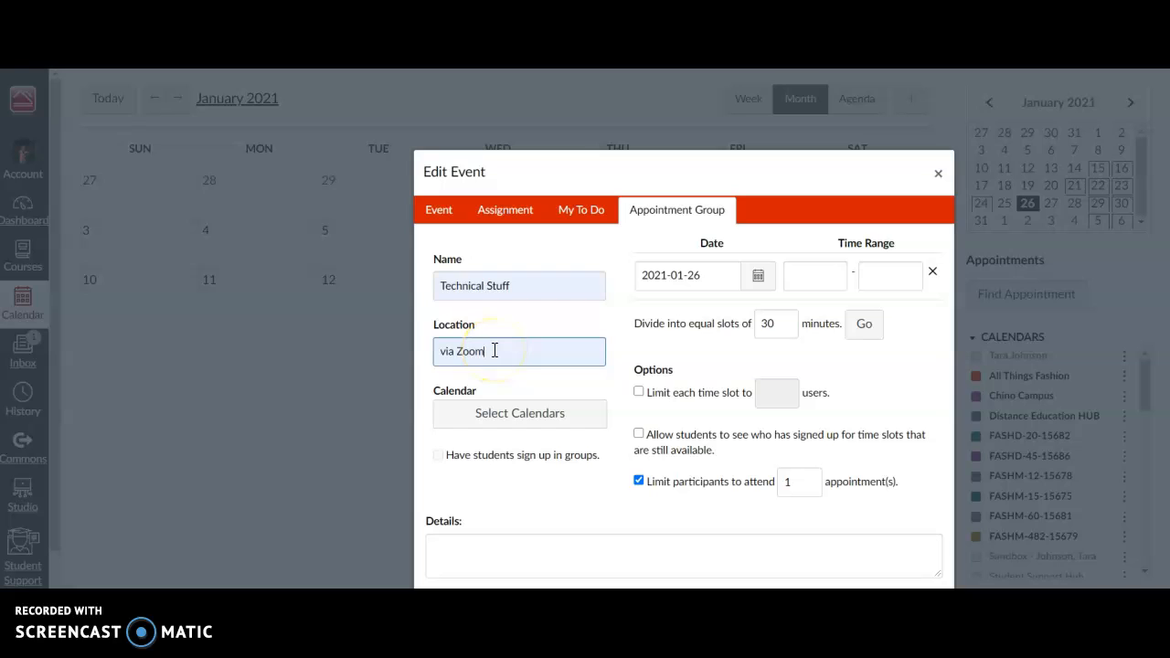
# Step: Assign the appointment group to the All Things Fashion calendar
pyautogui.click(510, 423)
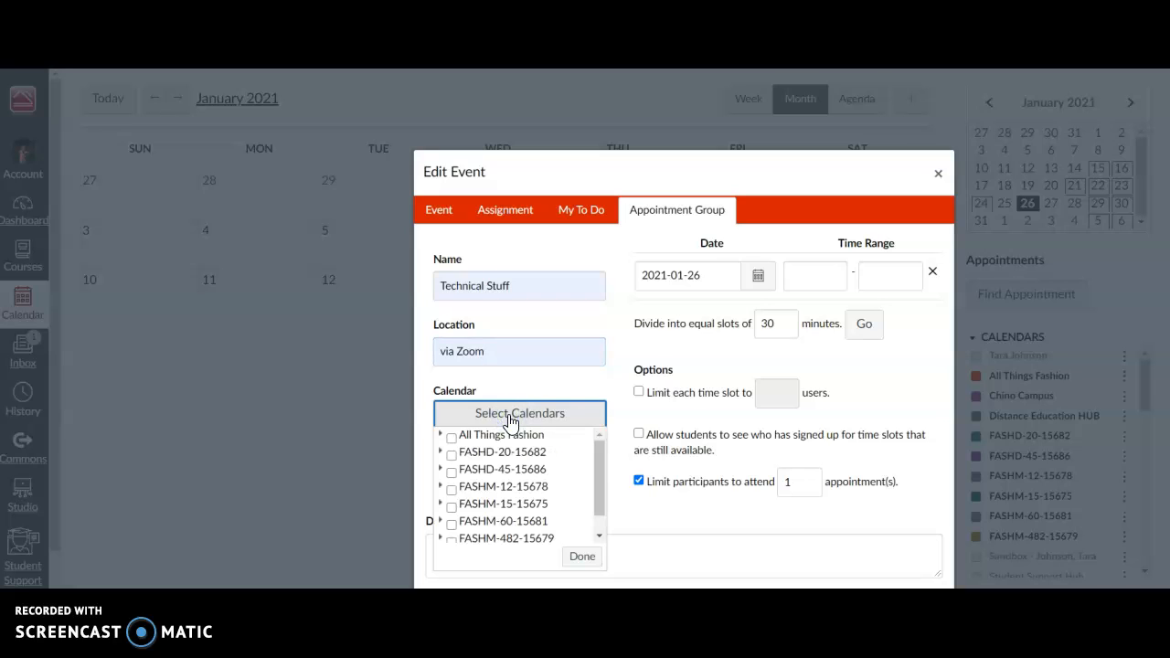
pyautogui.click(451, 439)
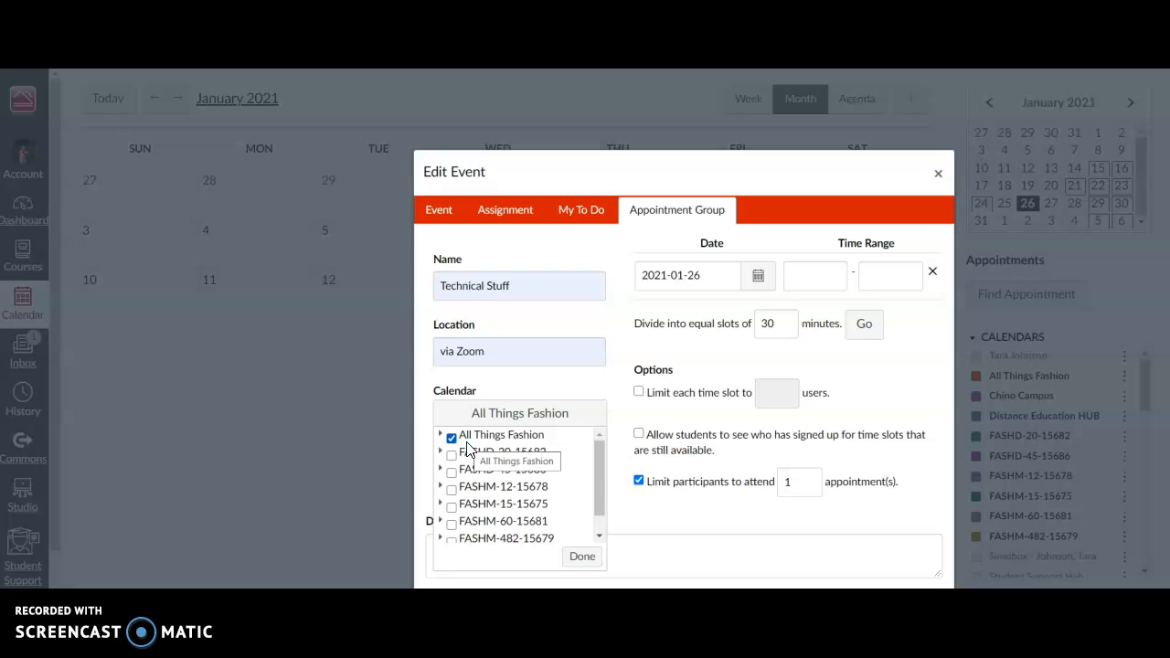
pyautogui.click(582, 559)
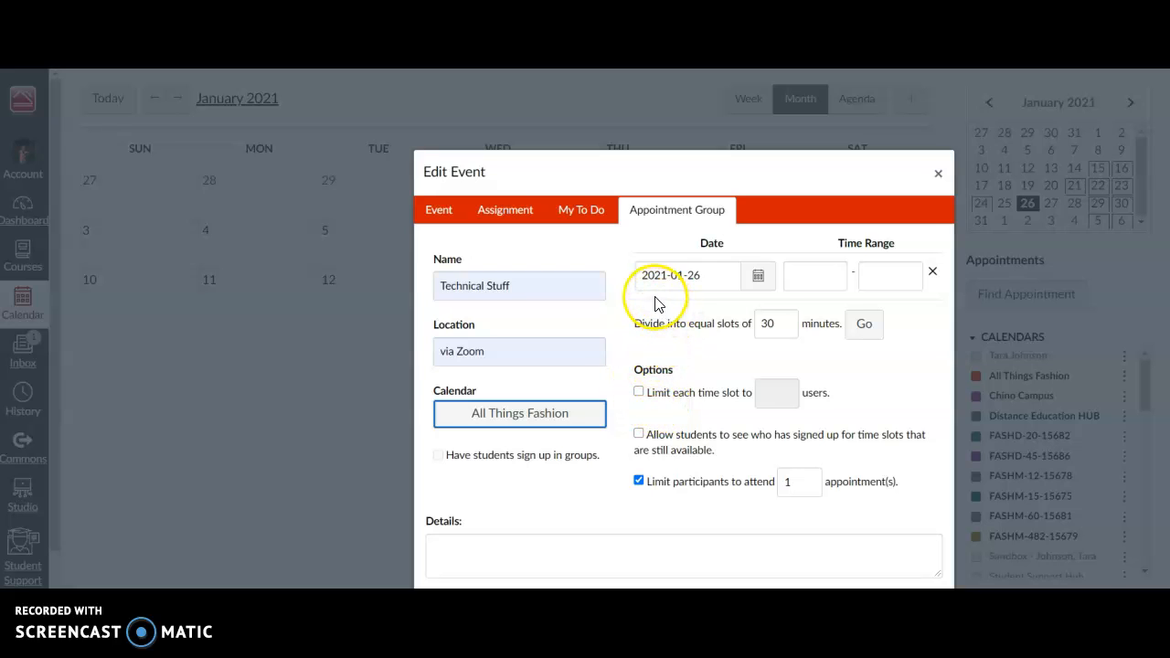
# Step: Set the first appointment date to January 27, 2021, with a time range from 8 to 12
pyautogui.click(758, 276)
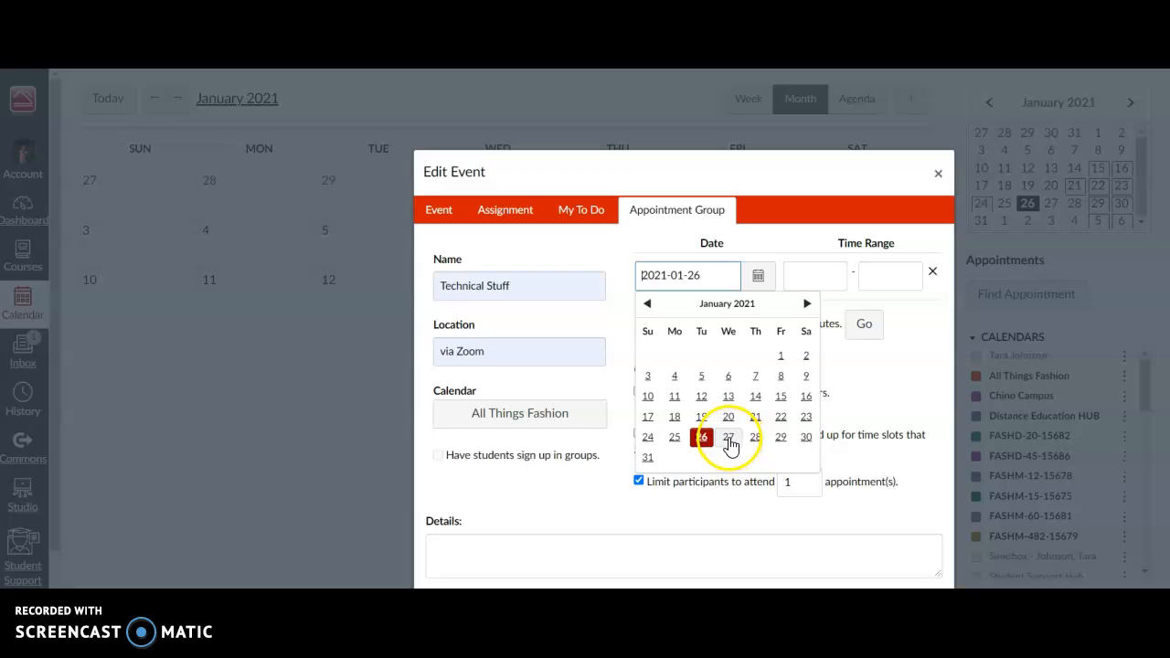
pyautogui.click(729, 440)
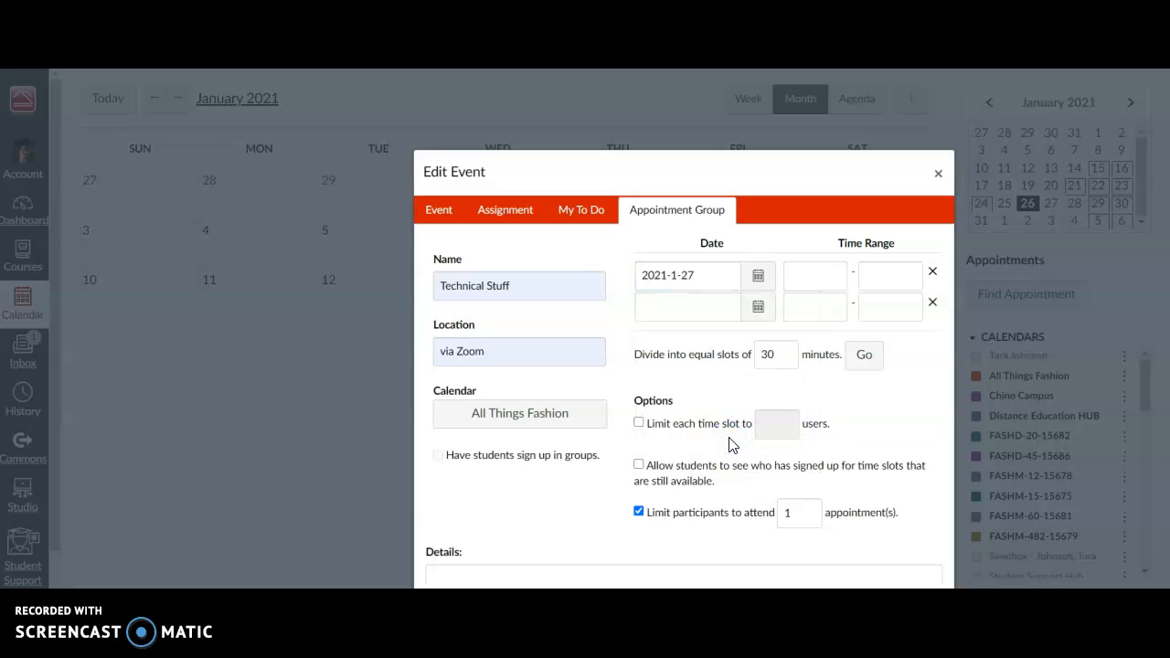
pyautogui.click(801, 284)
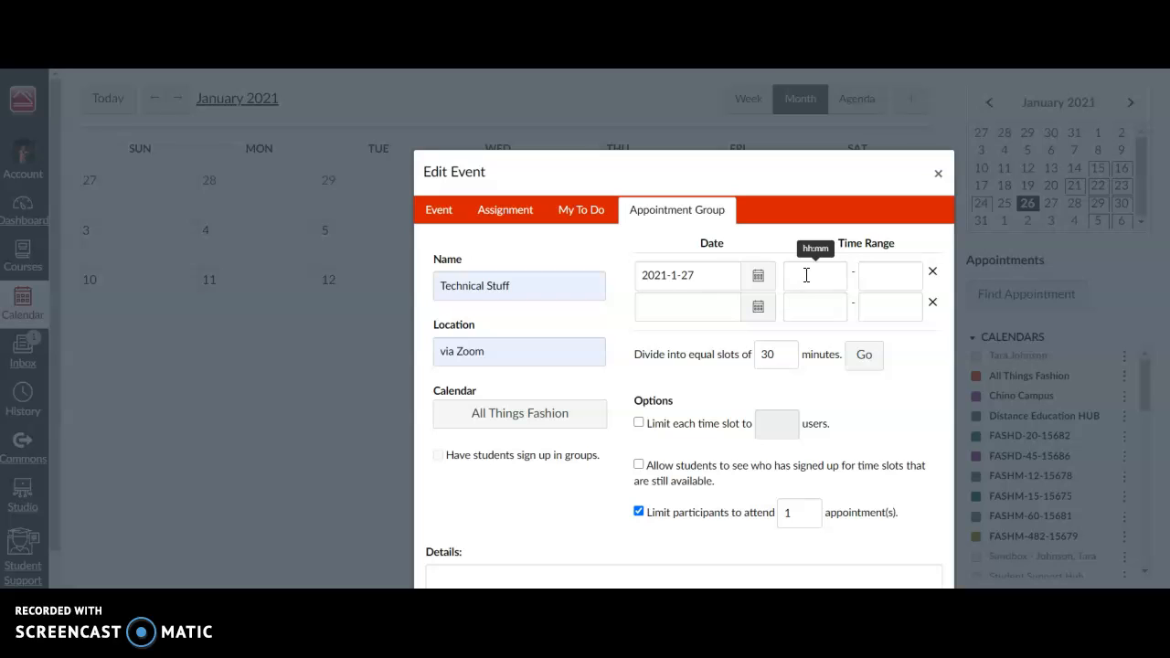
pyautogui.click(806, 275)
pyautogui.write('8')
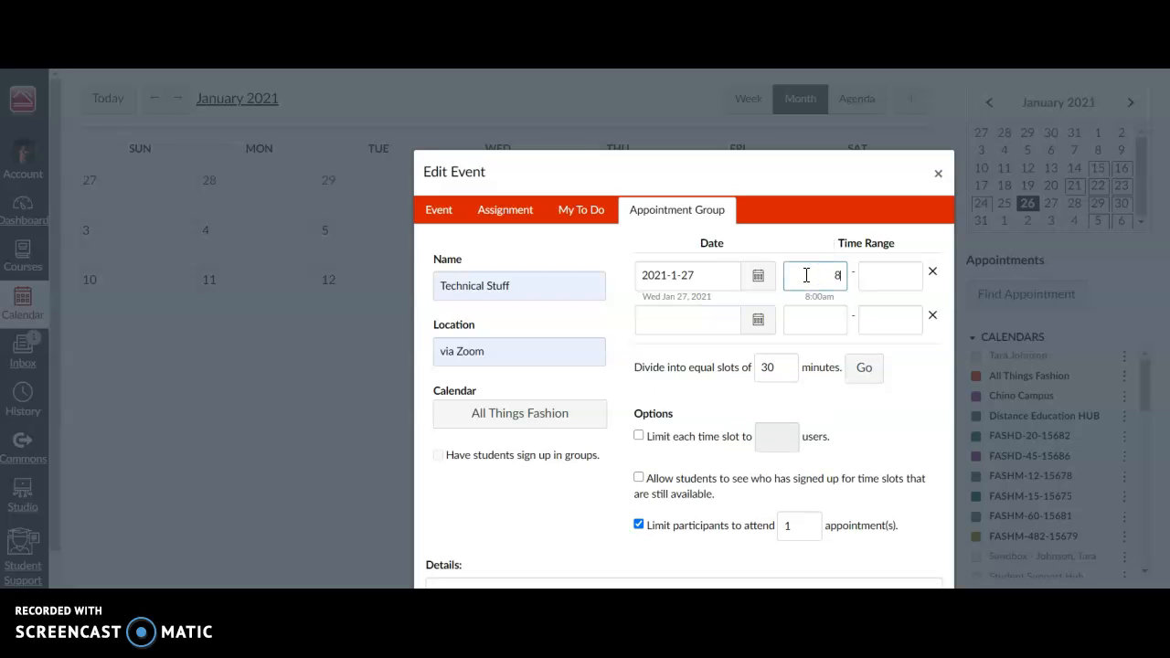
pyautogui.click(878, 274)
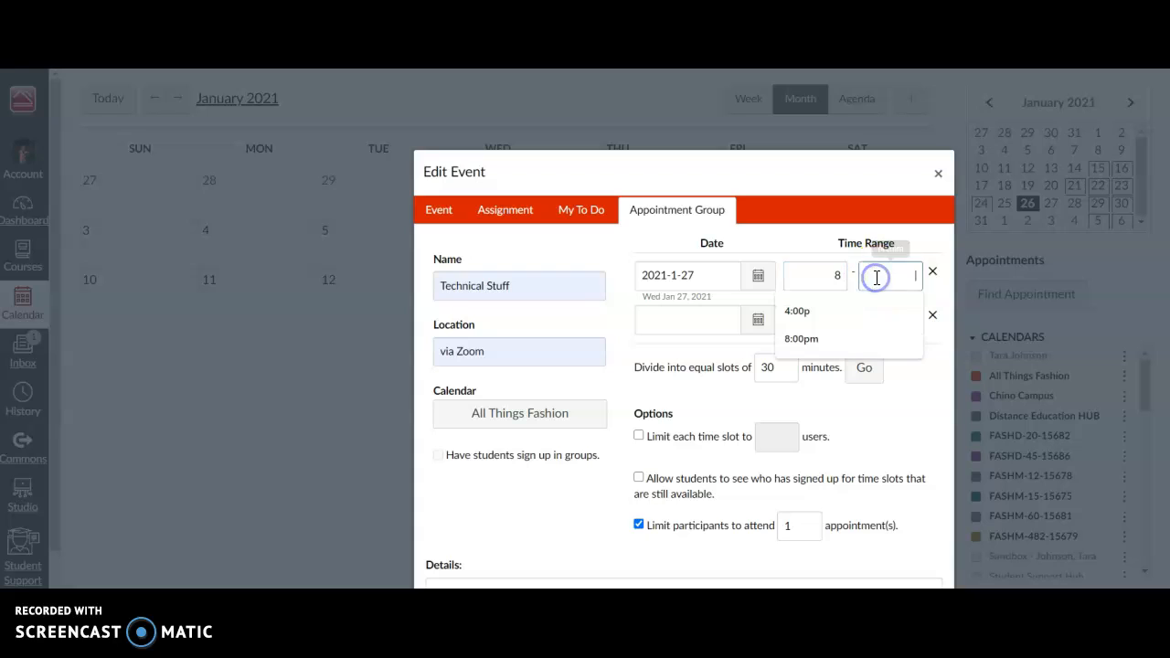
pyautogui.write('12')
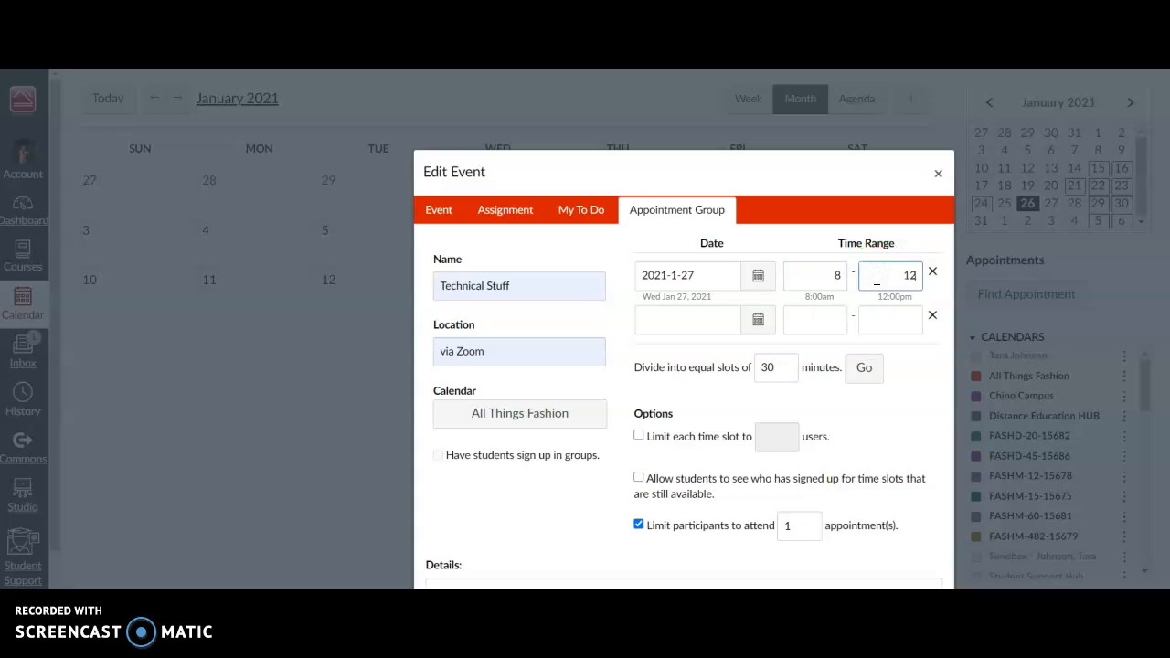
pyautogui.press('Return')
pyautogui.click(757, 320)
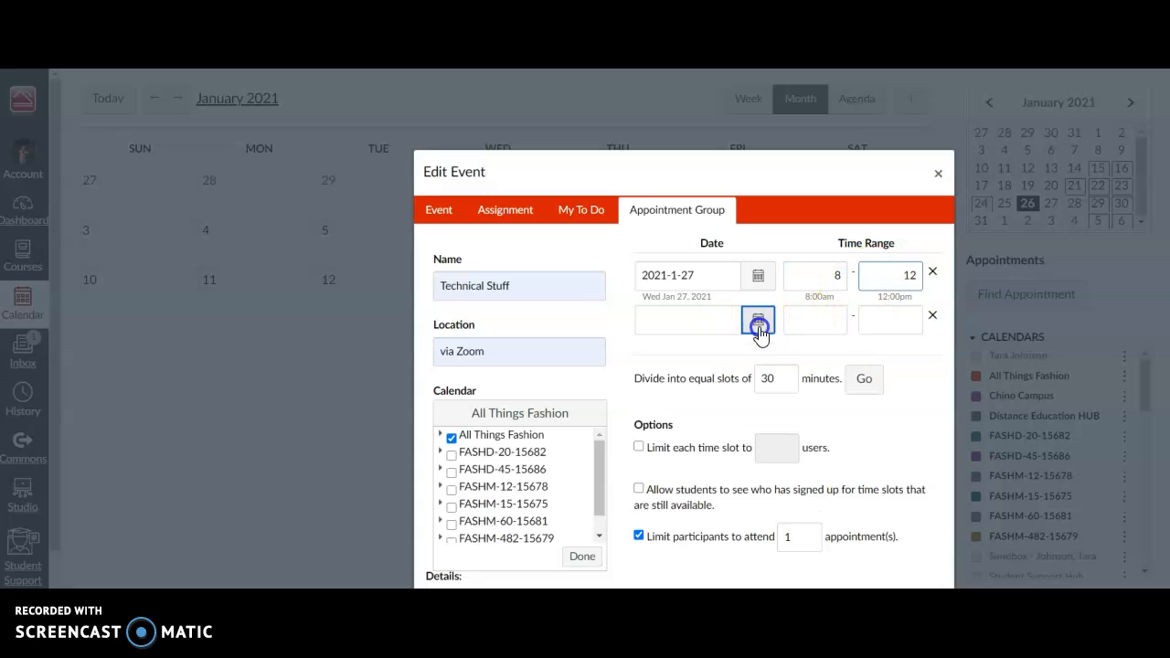
pyautogui.click(583, 555)
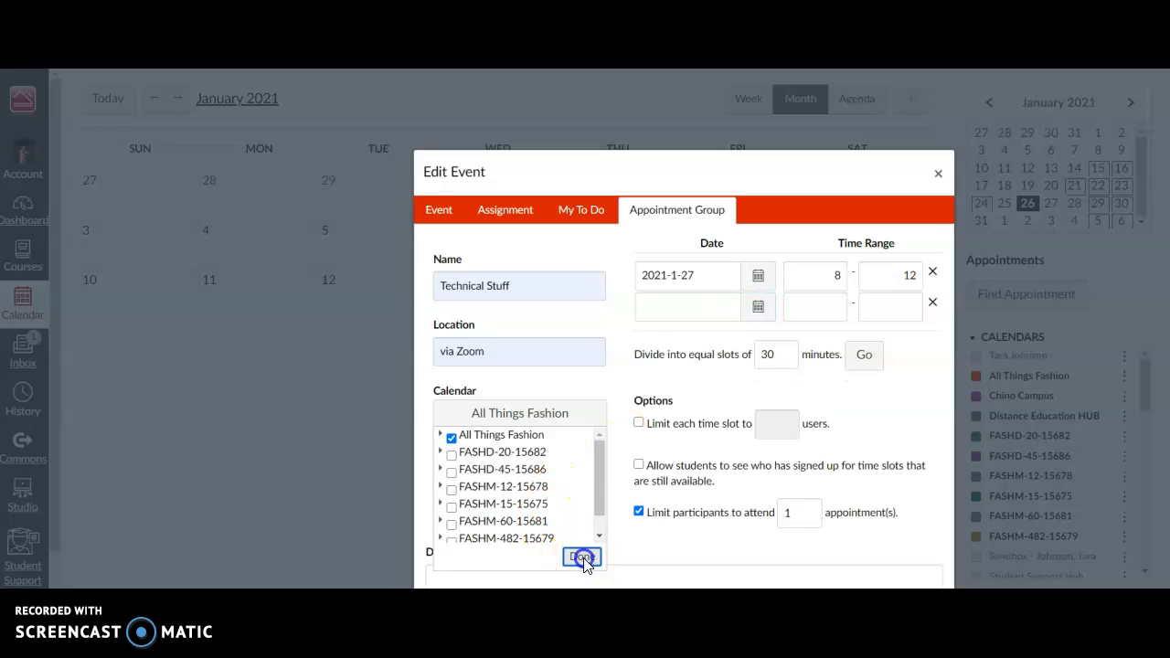
# Step: Add a second appointment date of January 28, 2021, with a time range from 12:00 to 4:00p
pyautogui.click(759, 311)
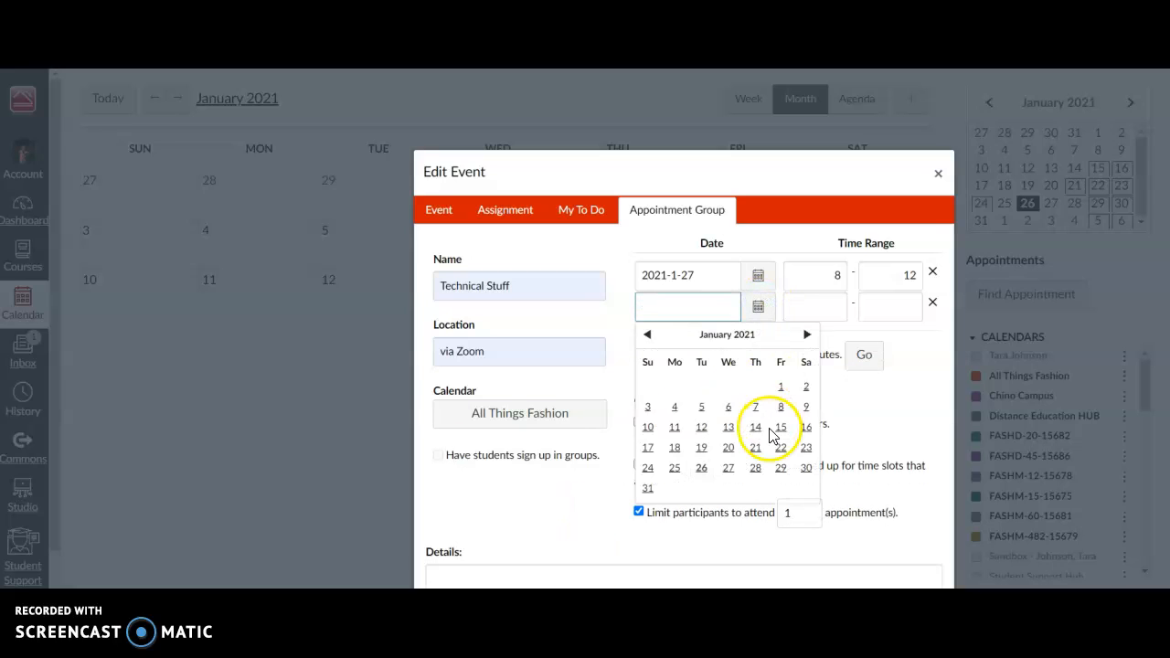
pyautogui.click(756, 469)
pyautogui.click(814, 307)
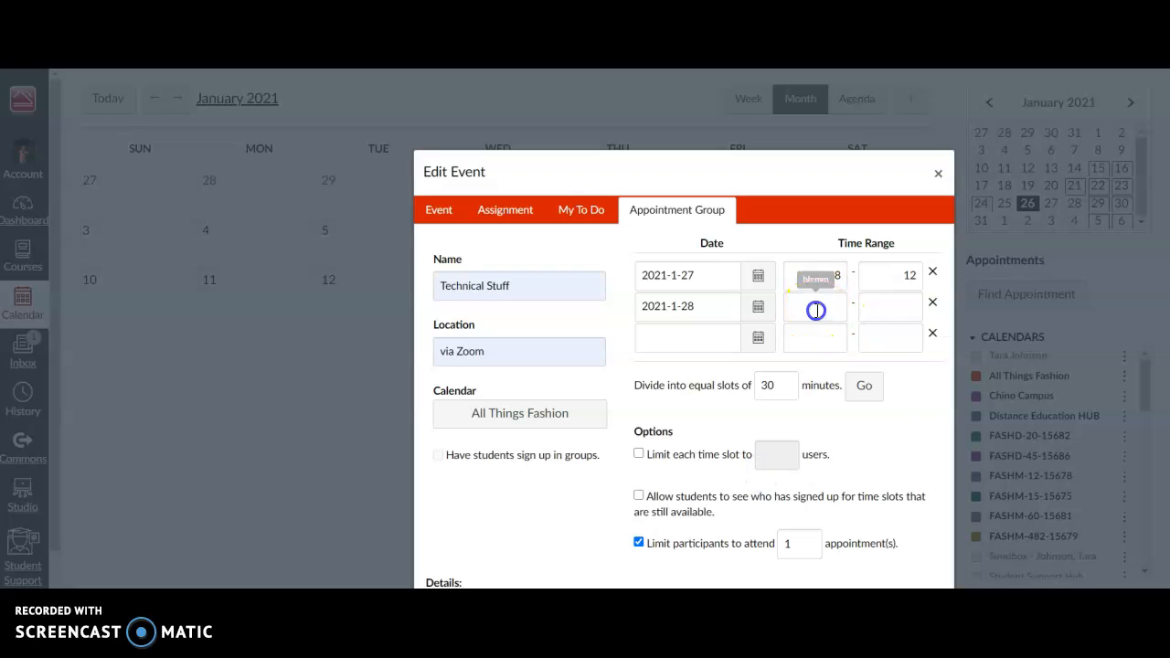
pyautogui.click(776, 343)
pyautogui.click(882, 307)
pyautogui.write('4:00p')
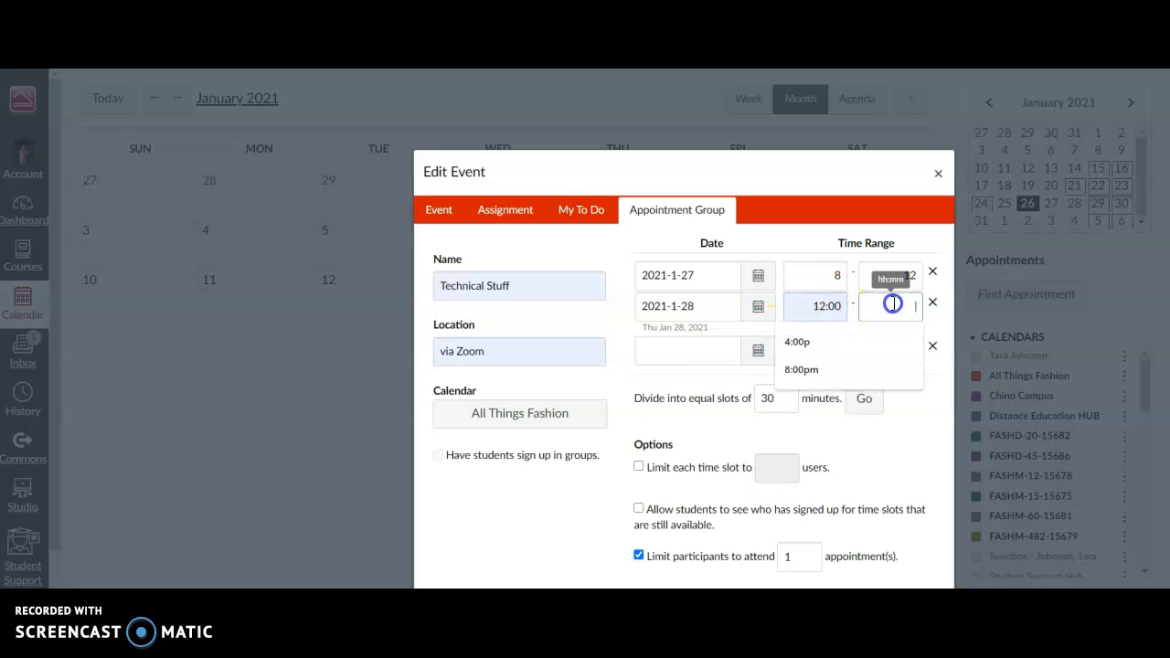
pyautogui.click(881, 340)
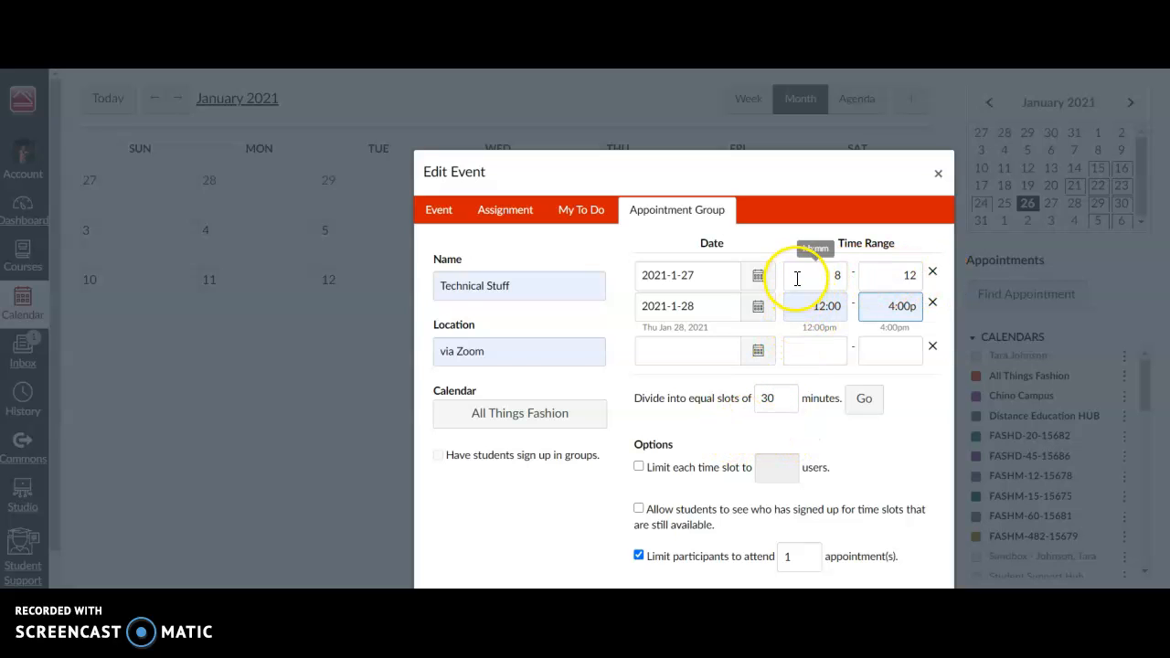
# Step: Divide both time ranges into equal slots of 30 minutes and review the slot list
pyautogui.click(864, 400)
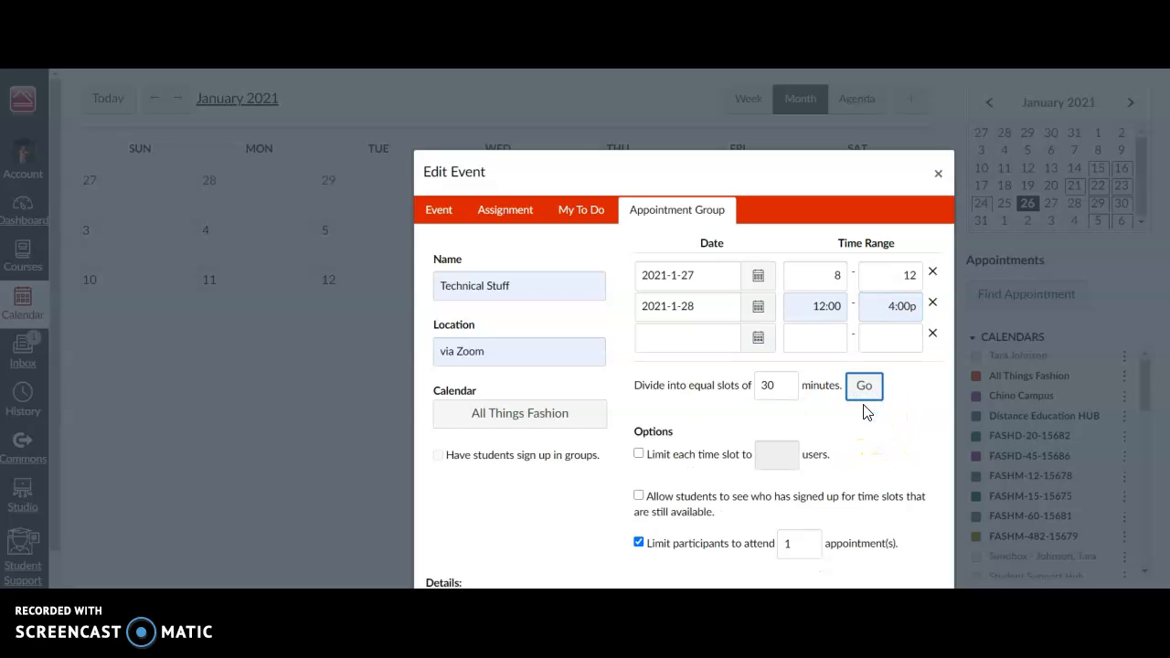
pyautogui.click(864, 399)
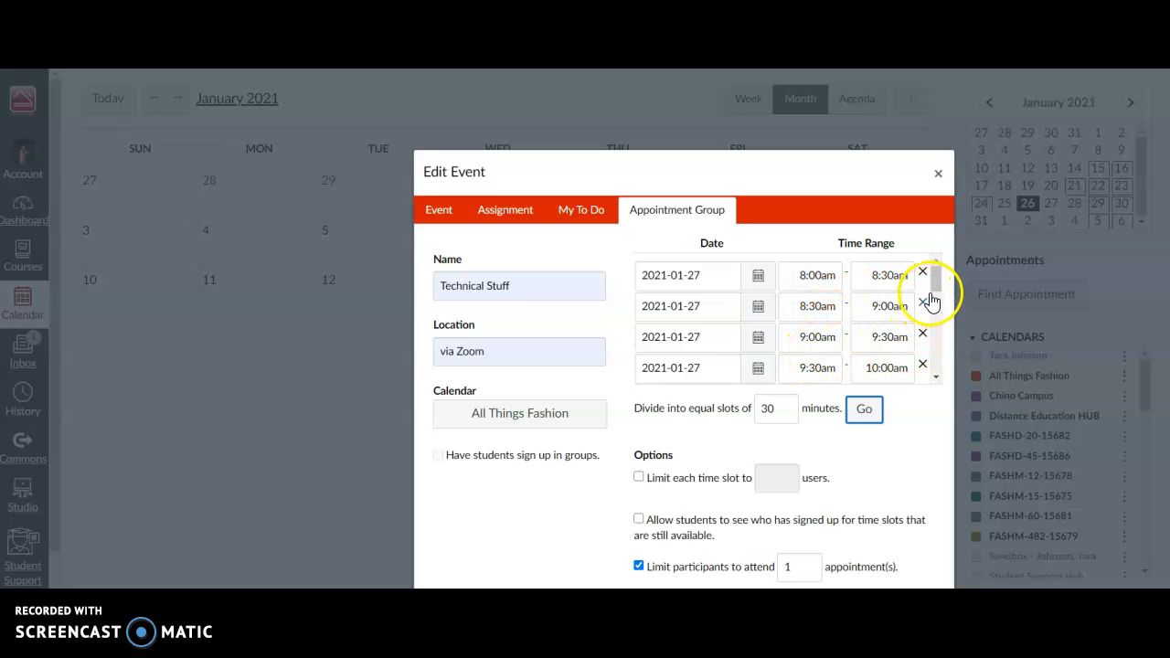
pyautogui.moveTo(933, 280)
pyautogui.mouseDown()
pyautogui.moveTo(942, 384)
pyautogui.moveTo(937, 264)
pyautogui.mouseUp()
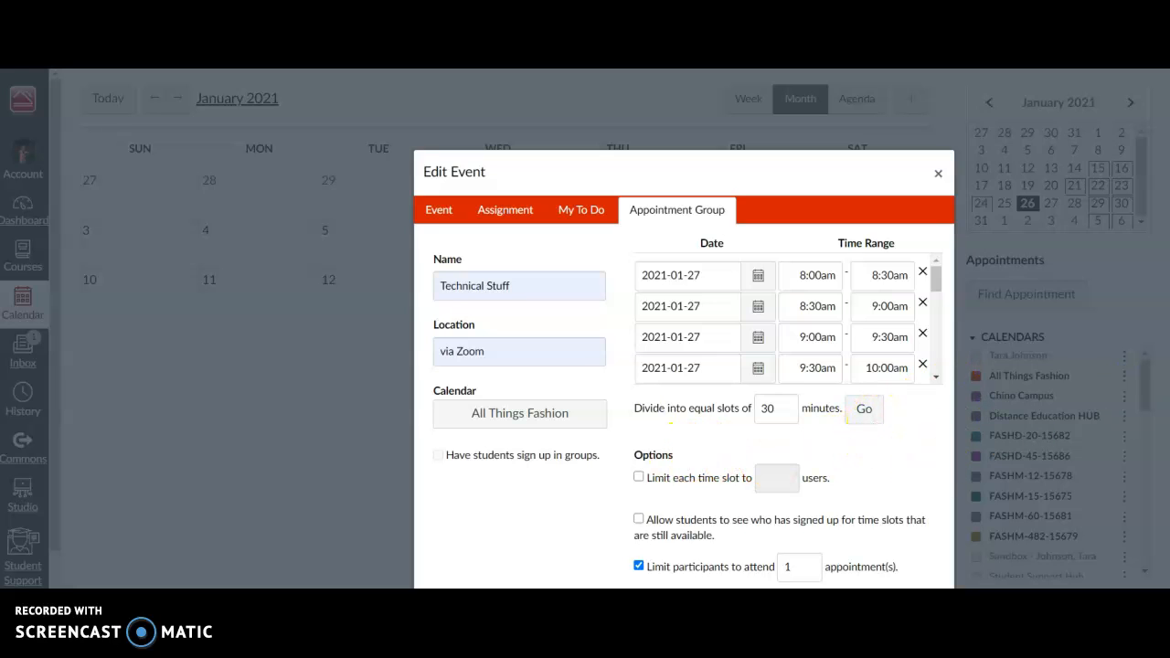
# Step: Limit each time slot to 1 user, then publish the appointment group and check its slots in the calendar
pyautogui.scroll(-3, 684, 366)
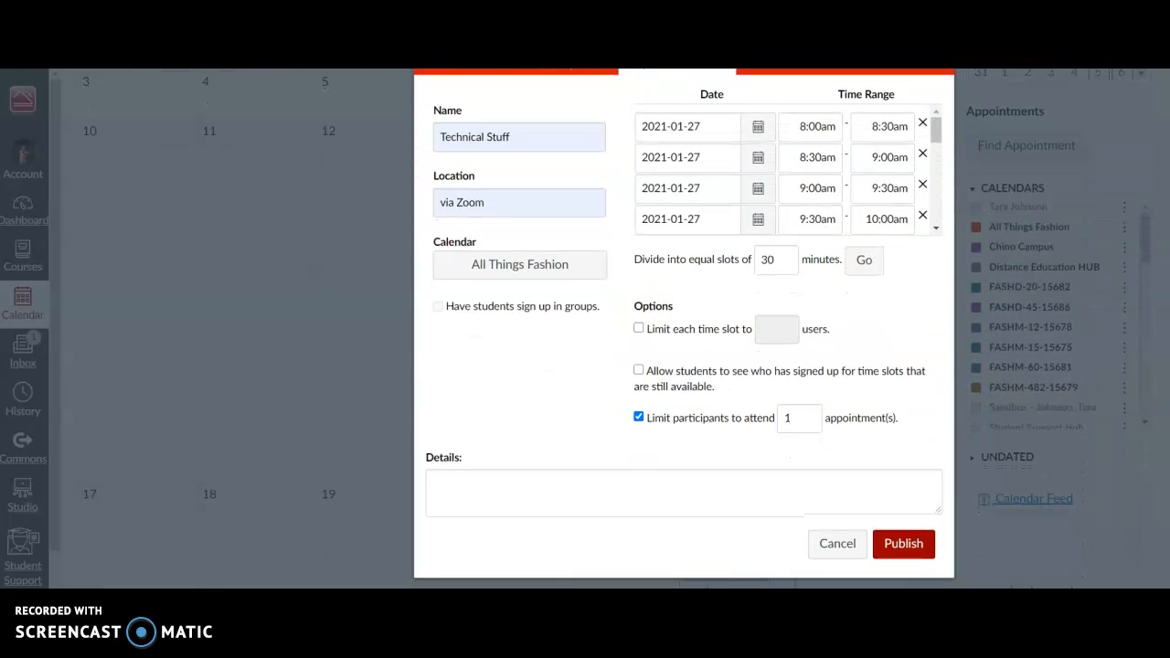
pyautogui.click(639, 330)
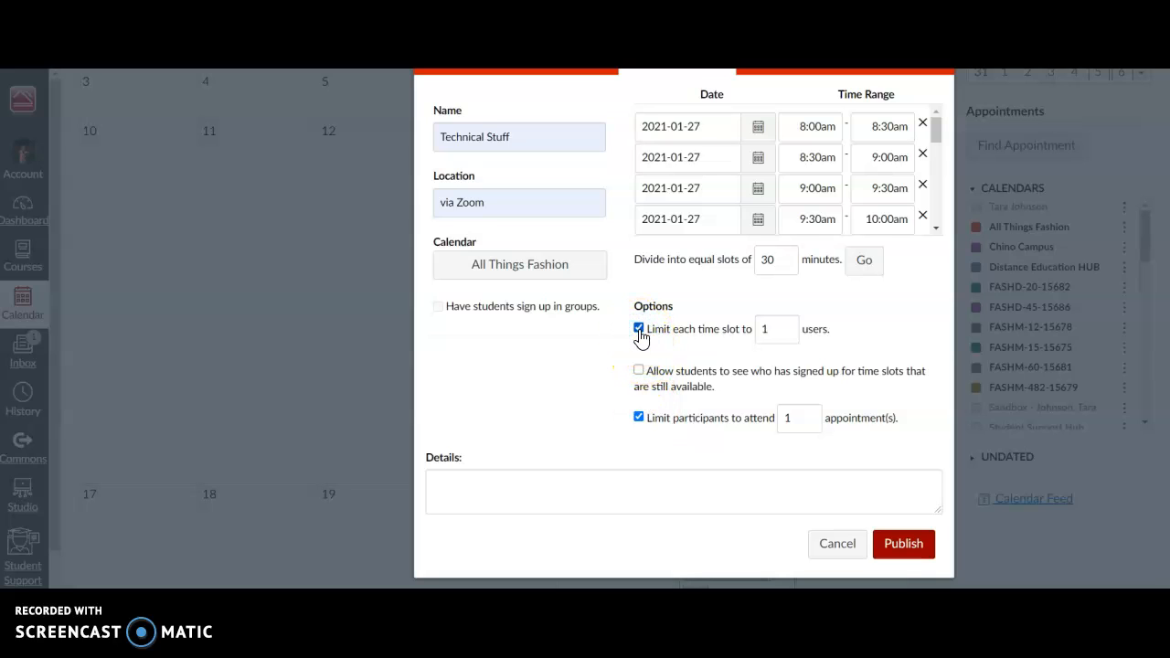
pyautogui.click(783, 333)
pyautogui.click(656, 382)
pyautogui.click(900, 545)
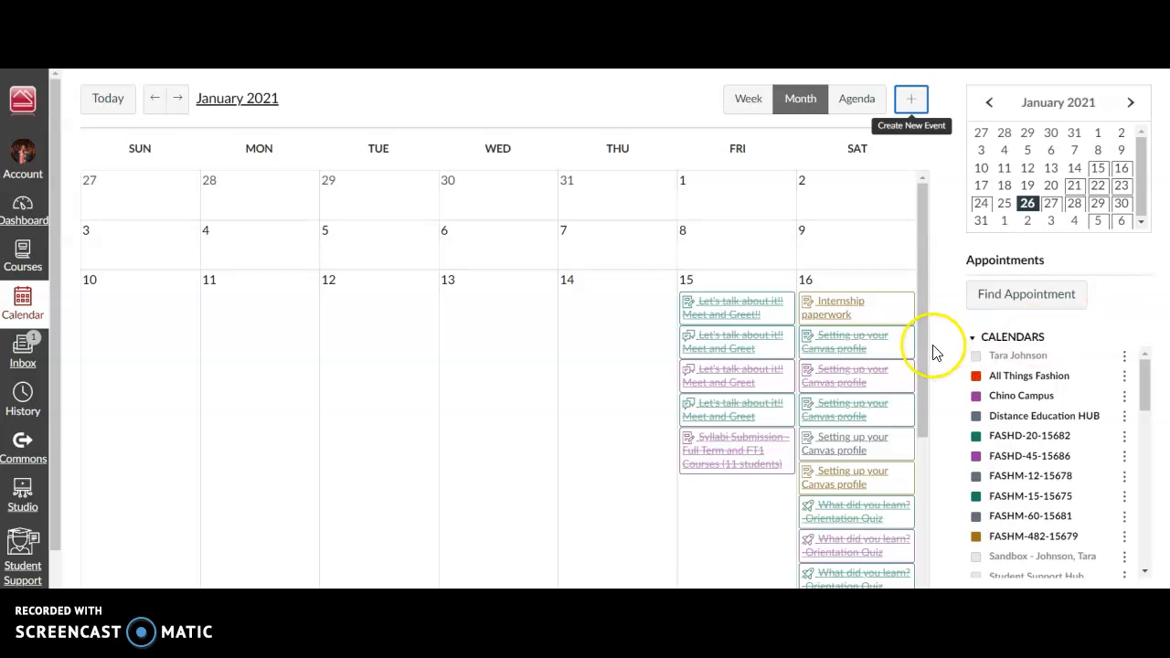
pyautogui.moveTo(920, 334); pyautogui.dragTo(933, 535)
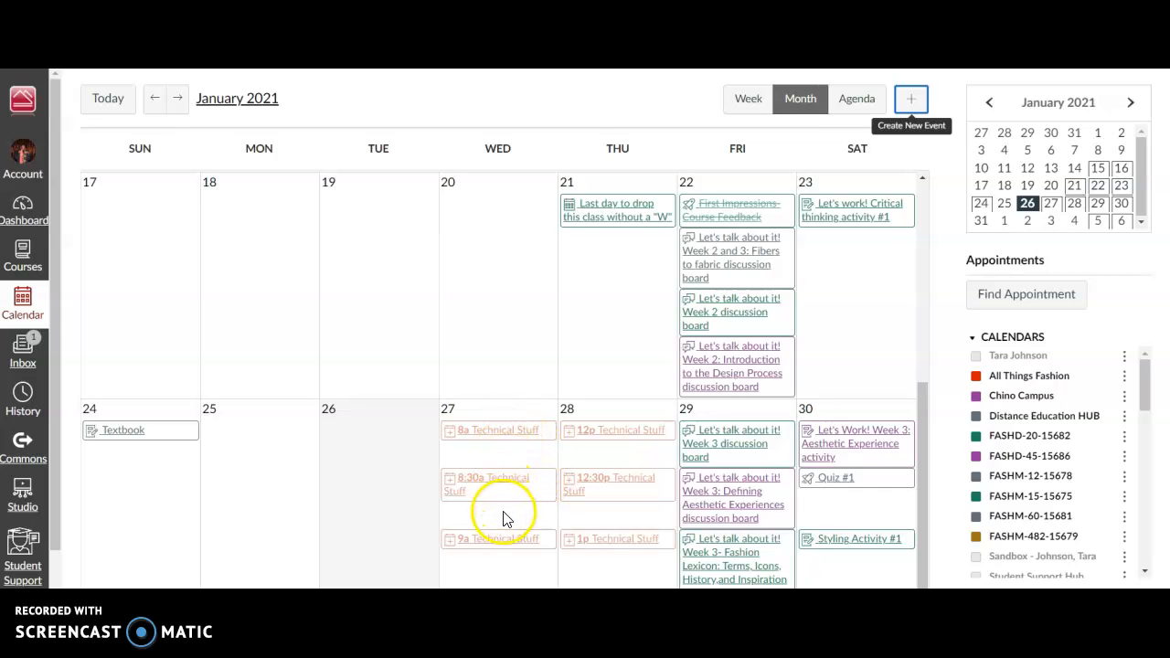
pyautogui.moveTo(510, 430)
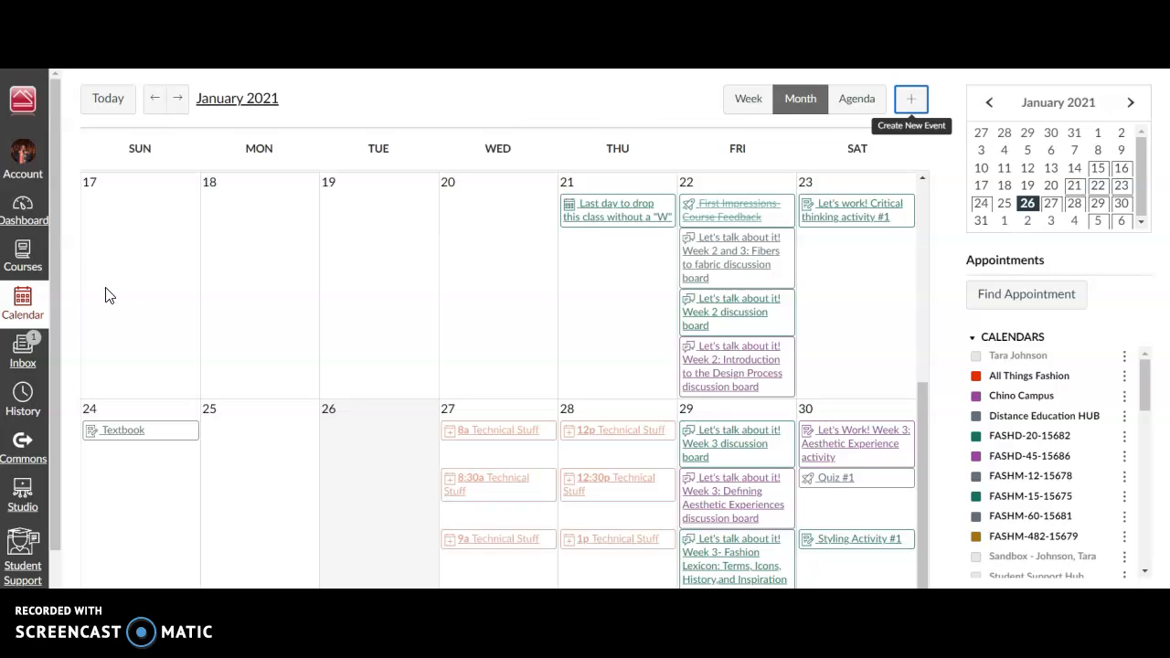
# Step: Open the All Things Fashion course from the dashboard and switch it to the student view
pyautogui.click(25, 208)
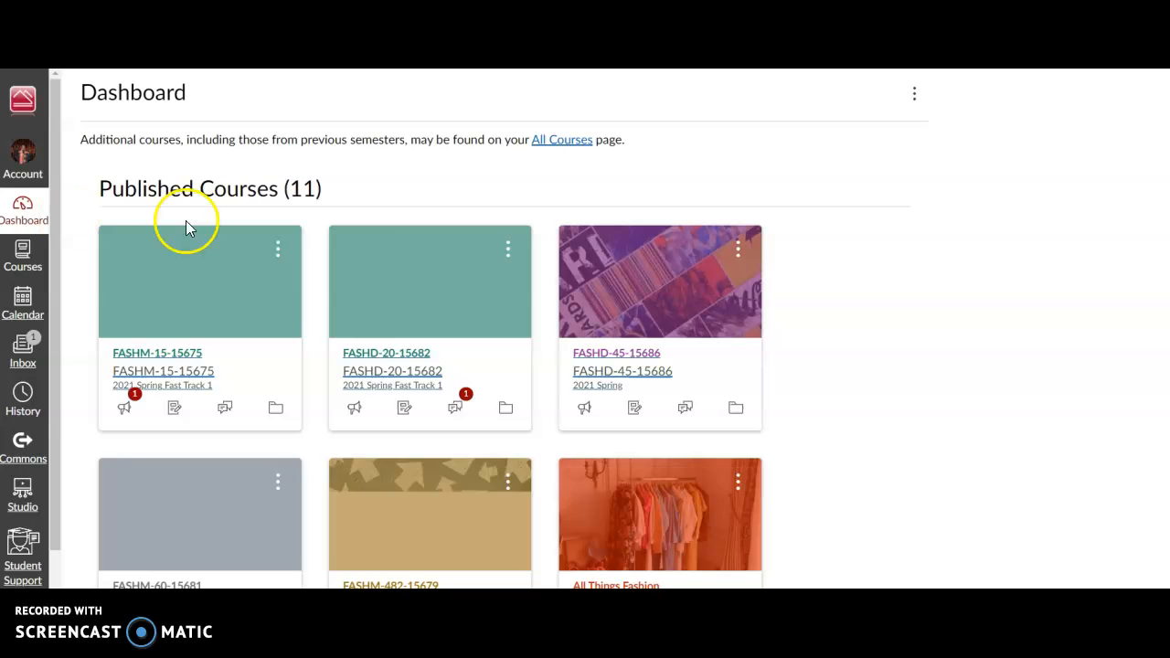
pyautogui.scroll(-3, 612, 329)
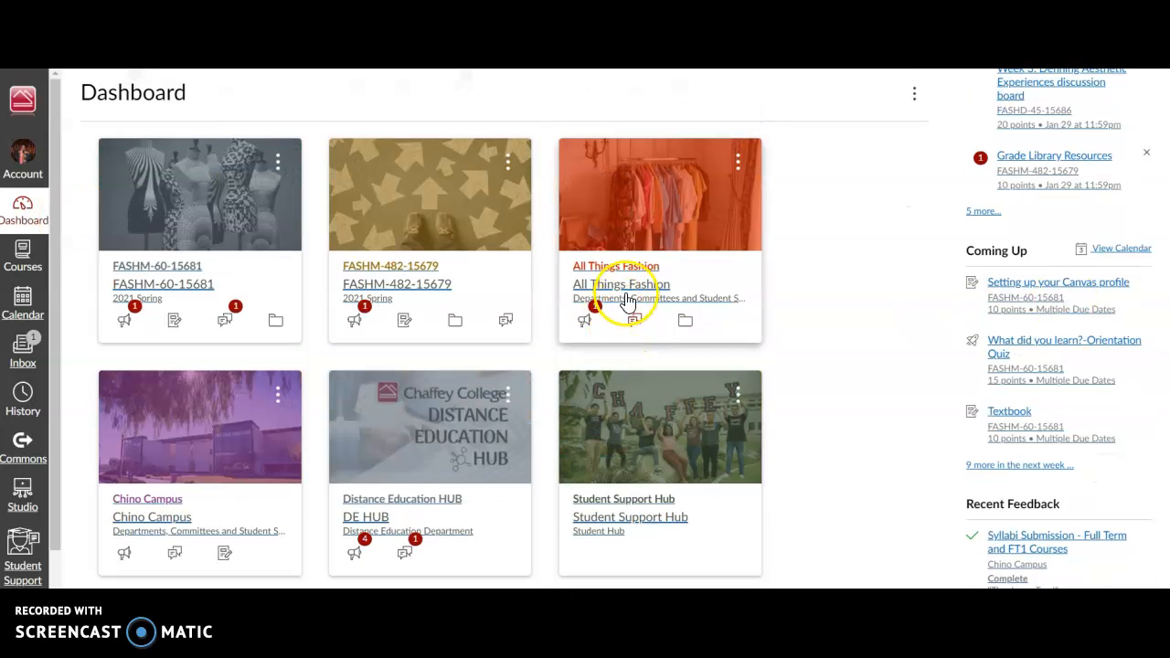
pyautogui.click(618, 266)
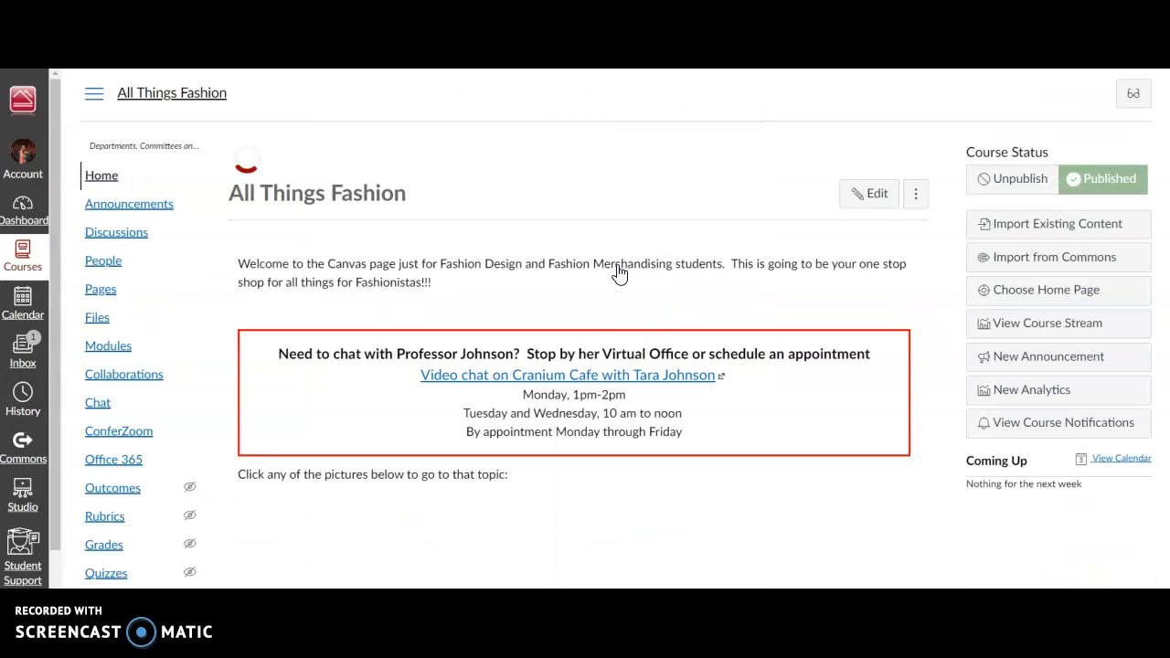
pyautogui.click(1134, 99)
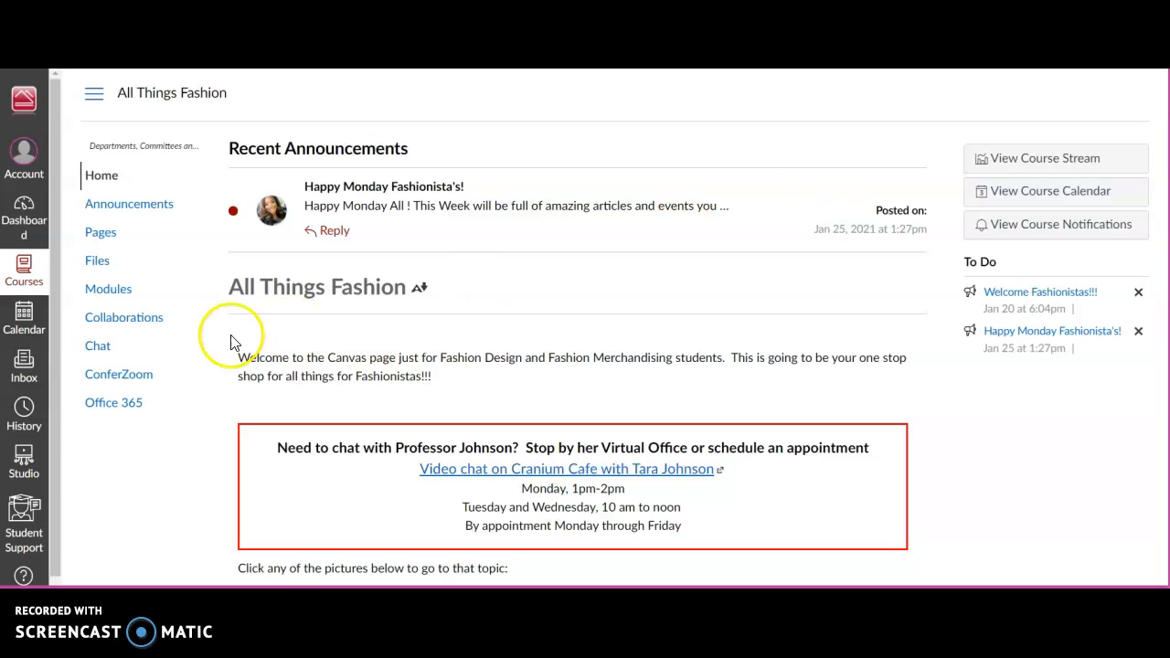
# Step: Find appointments for All Things Fashion in the course calendar and reserve the Technical Stuff slot on January 27, 8:30am to 9am
pyautogui.click(1047, 199)
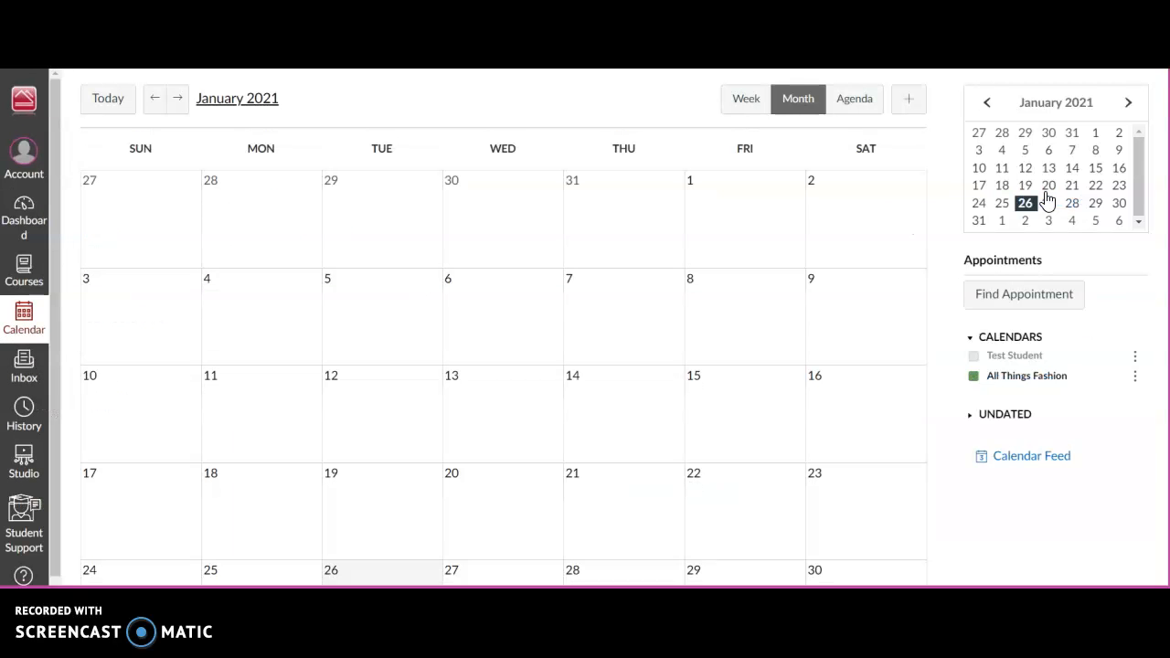
pyautogui.click(1020, 300)
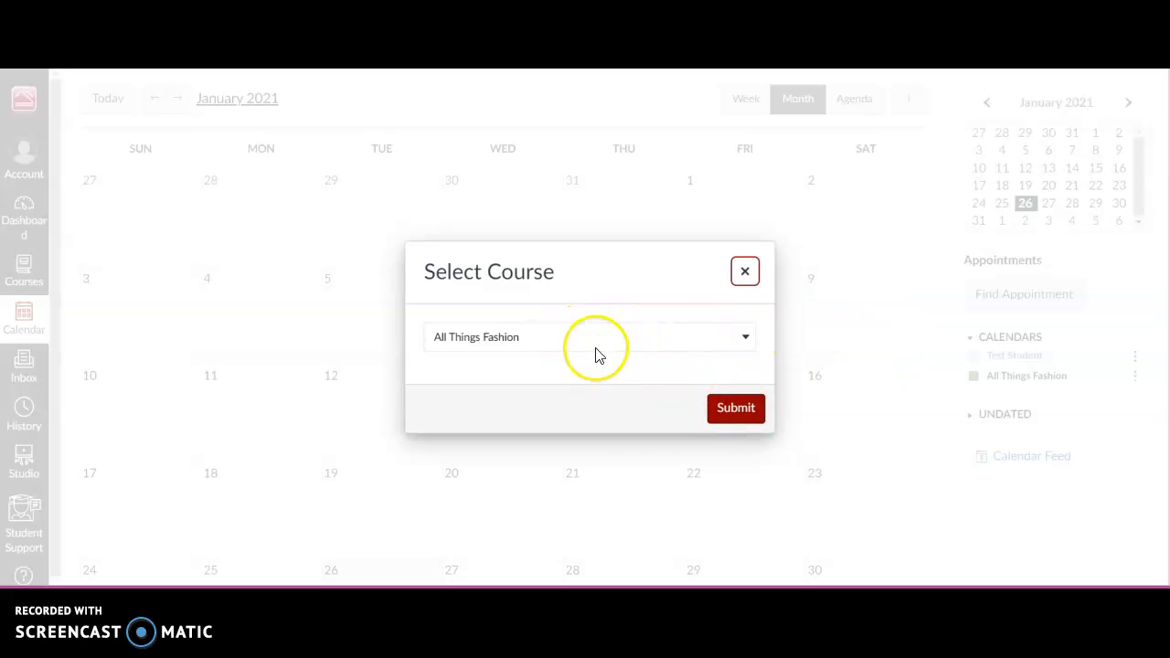
pyautogui.click(731, 411)
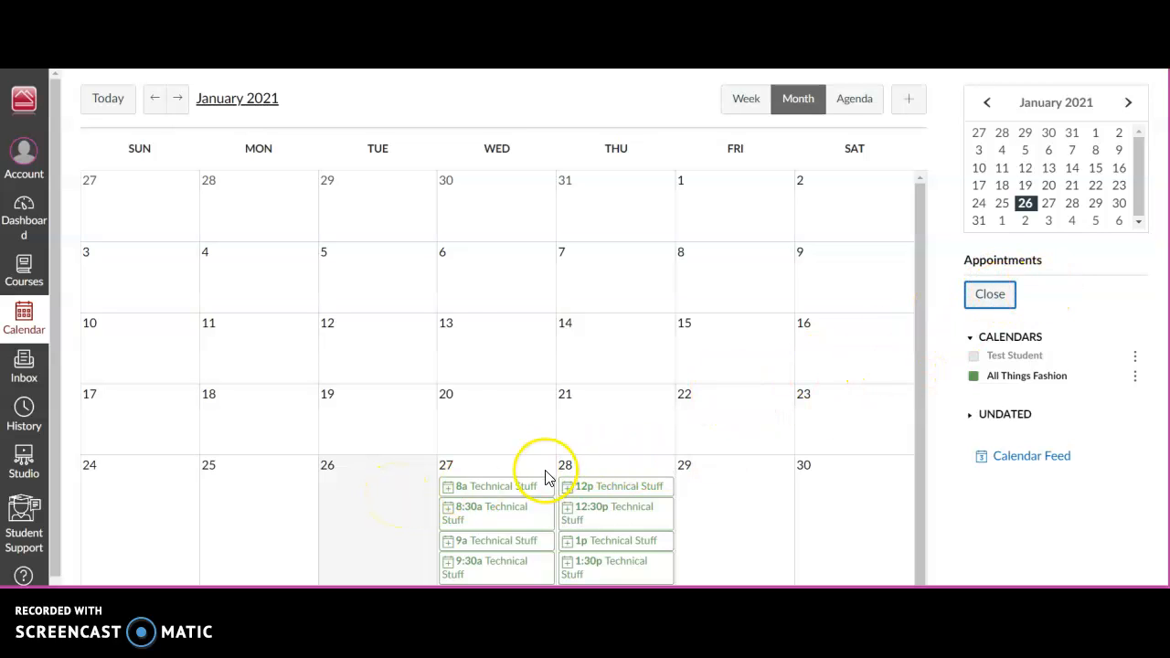
pyautogui.click(450, 517)
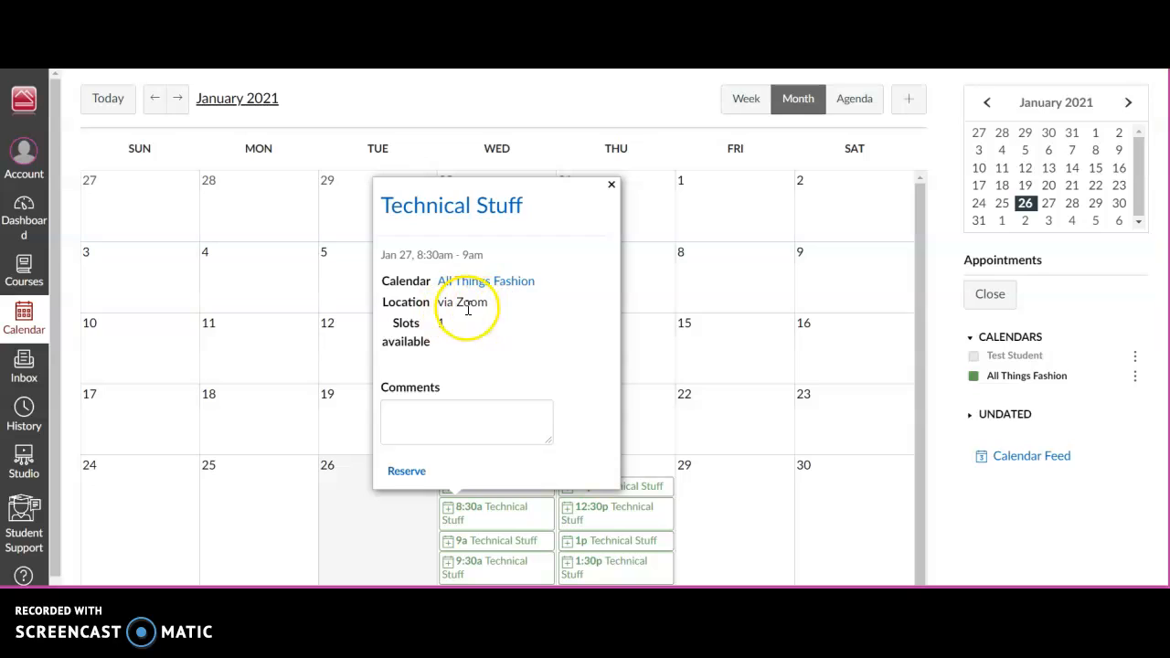
pyautogui.click(407, 472)
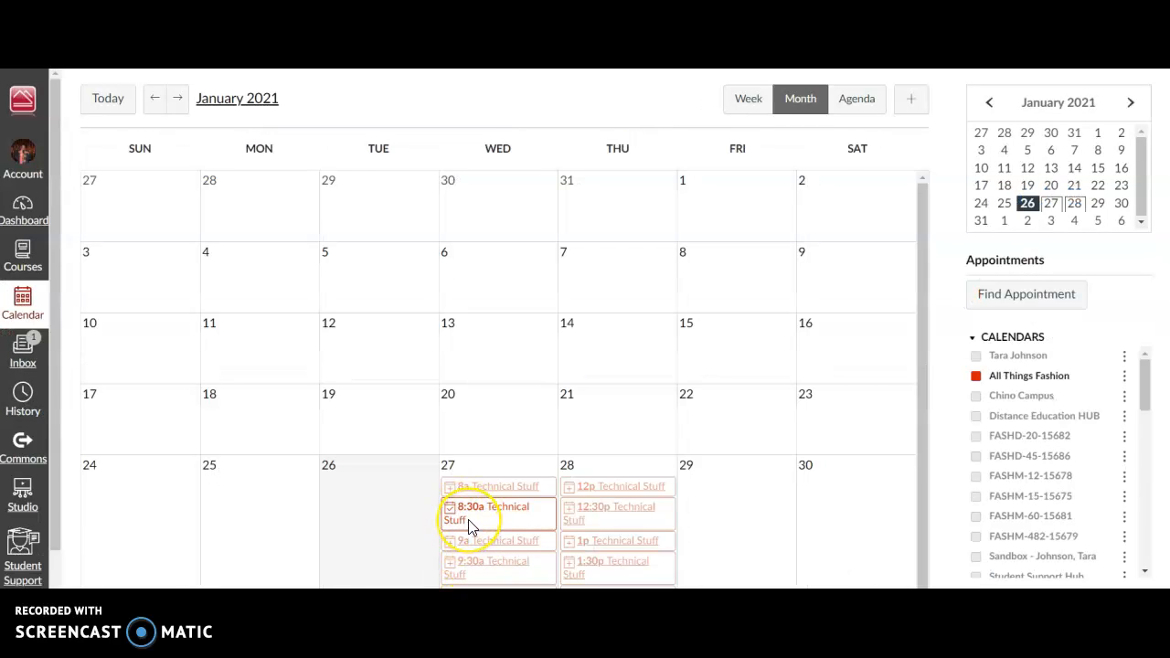
# Step: Return from the instructor calendar to the All Things Fashion course and switch it to the student view again
pyautogui.moveTo(471, 526)
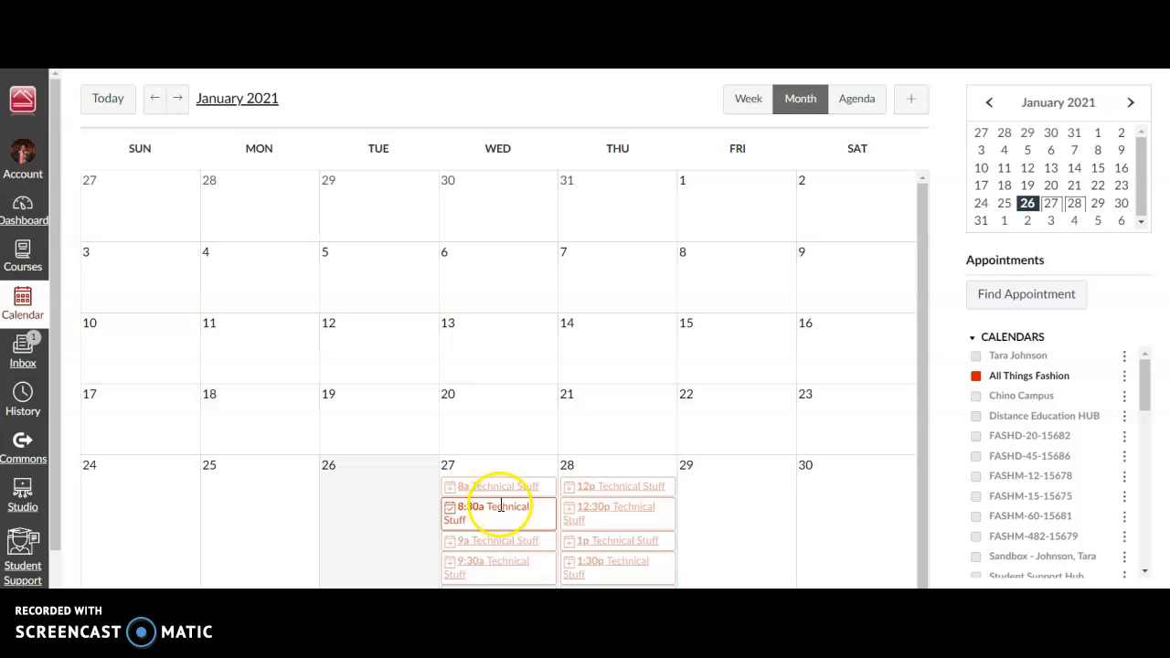
pyautogui.click(23, 251)
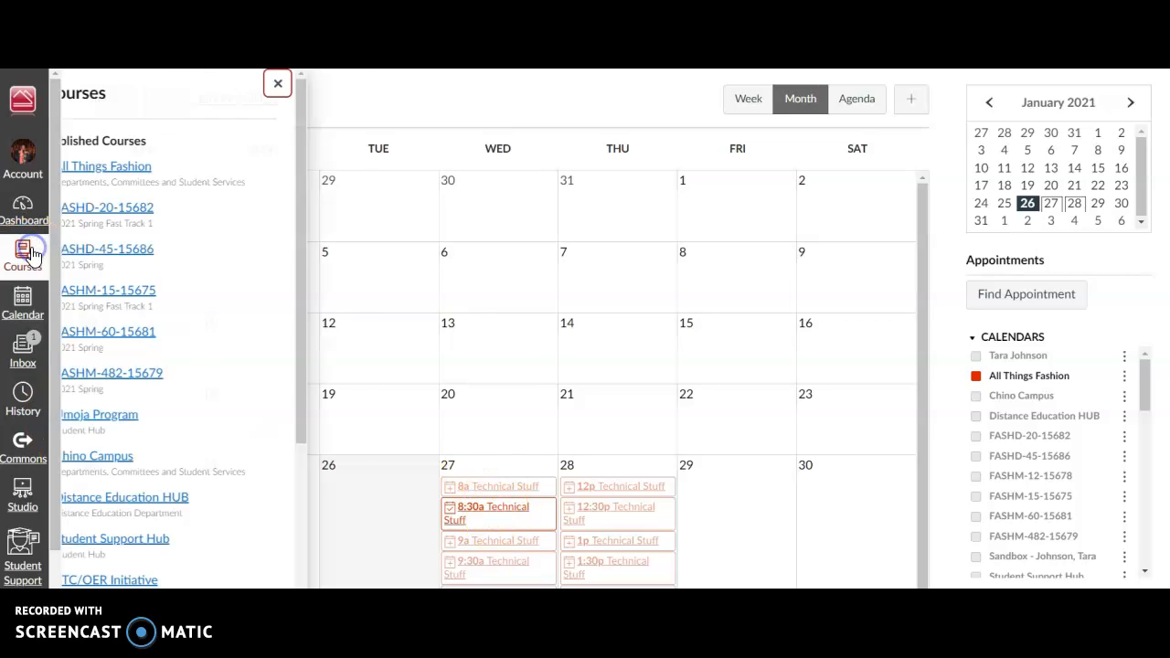
pyautogui.click(127, 170)
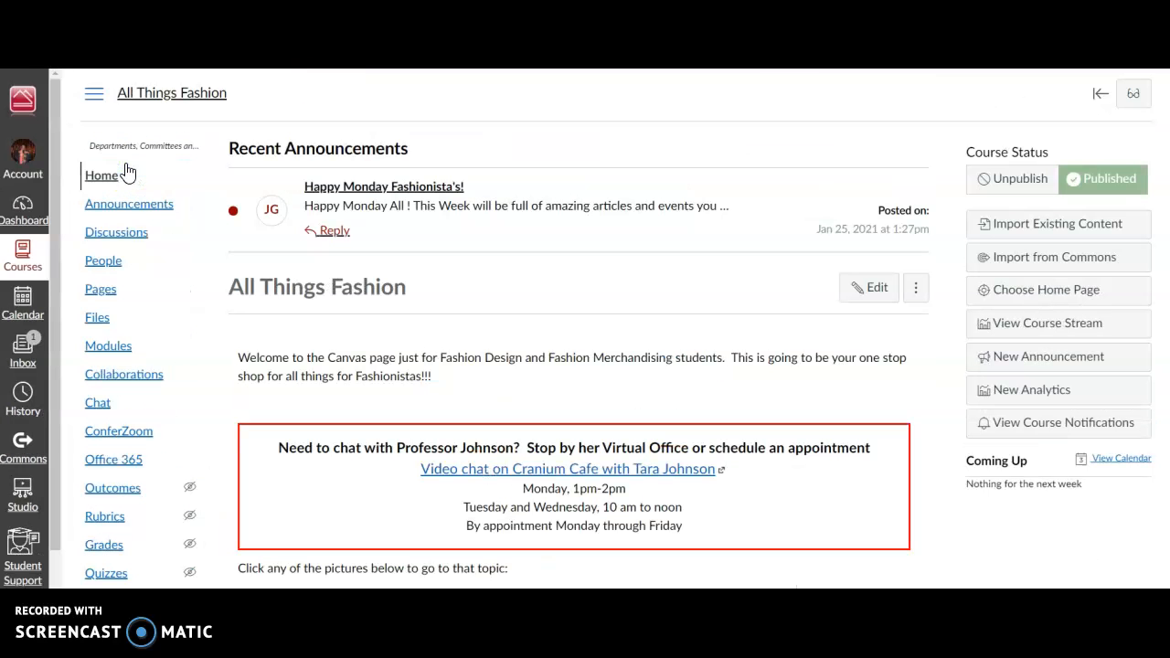
pyautogui.click(1133, 95)
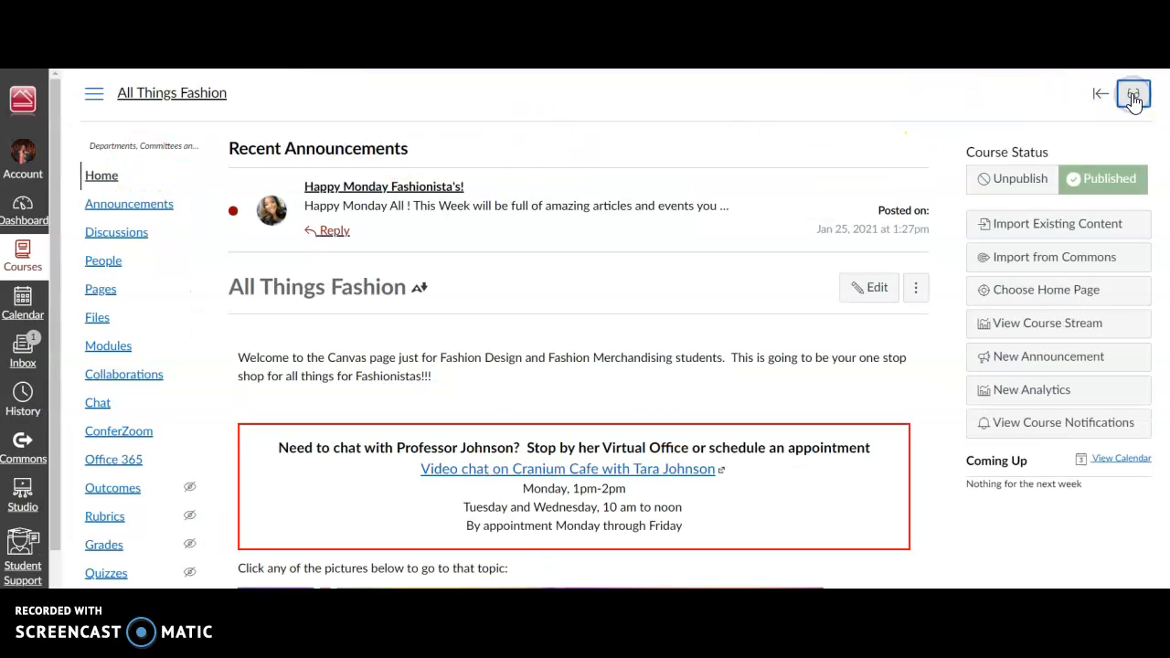
# Step: Open the course calendar as the student and review the details of the reserved Technical Stuff appointment on January 27, then close them
pyautogui.click(1069, 191)
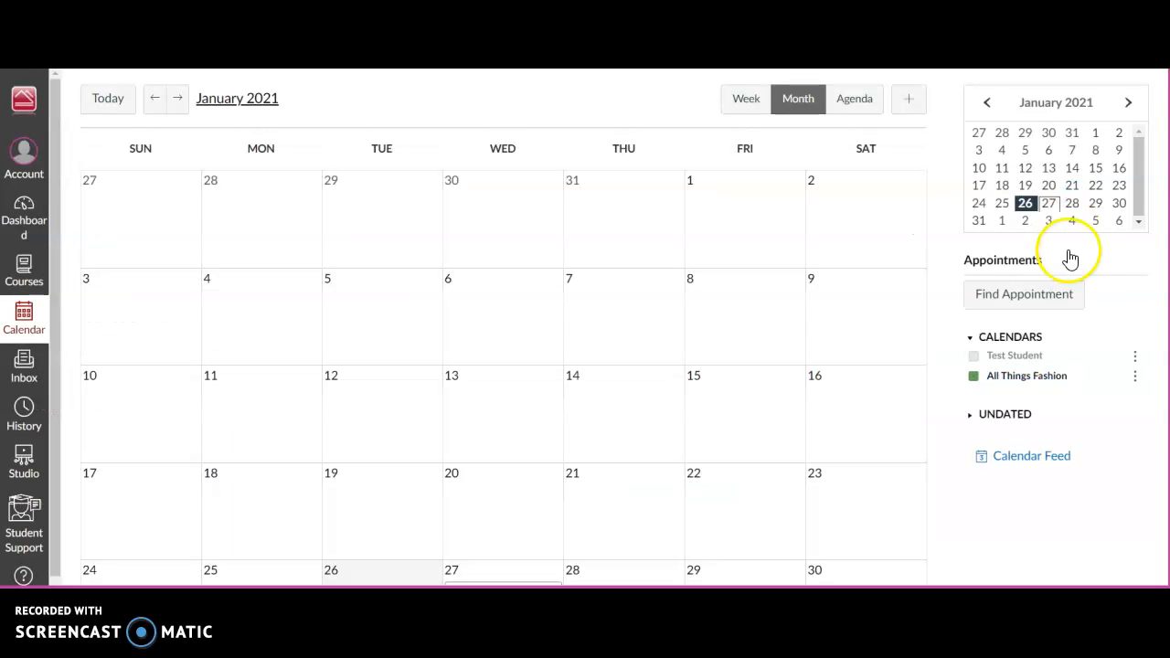
pyautogui.scroll(-2, 513, 471)
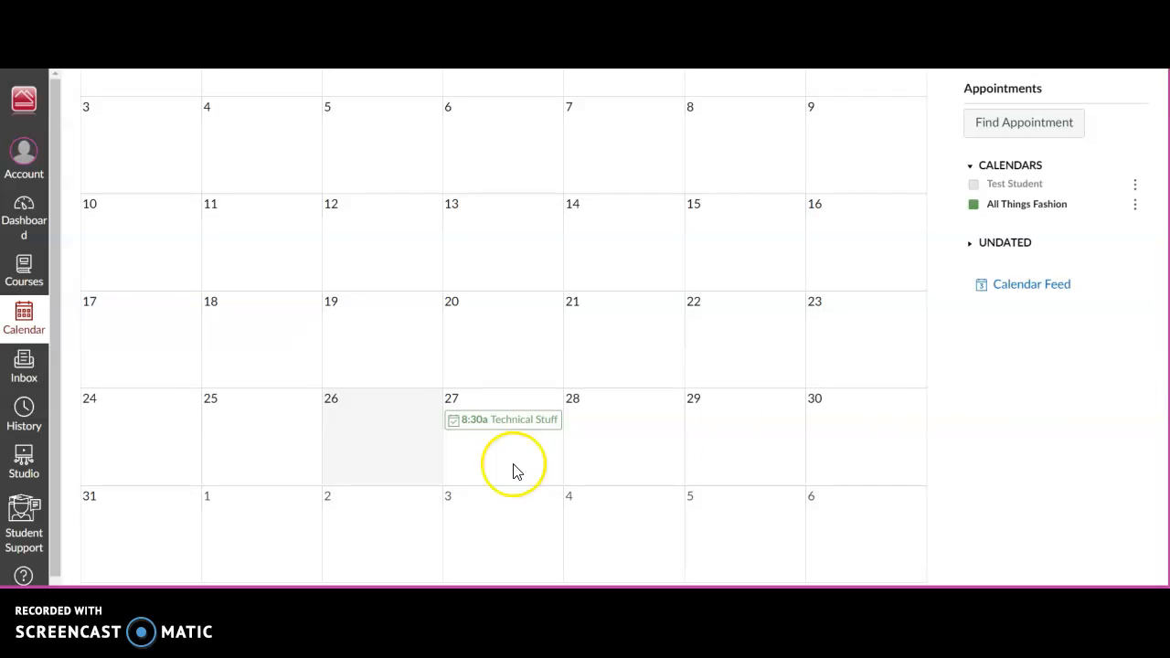
pyautogui.click(493, 423)
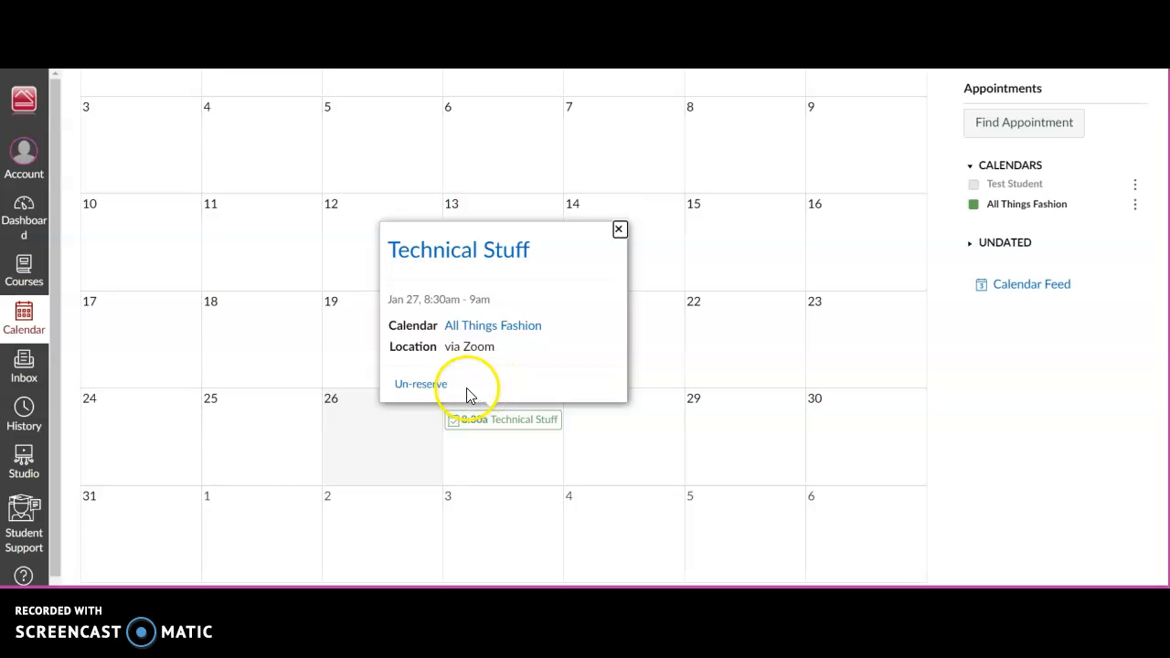
pyautogui.click(619, 230)
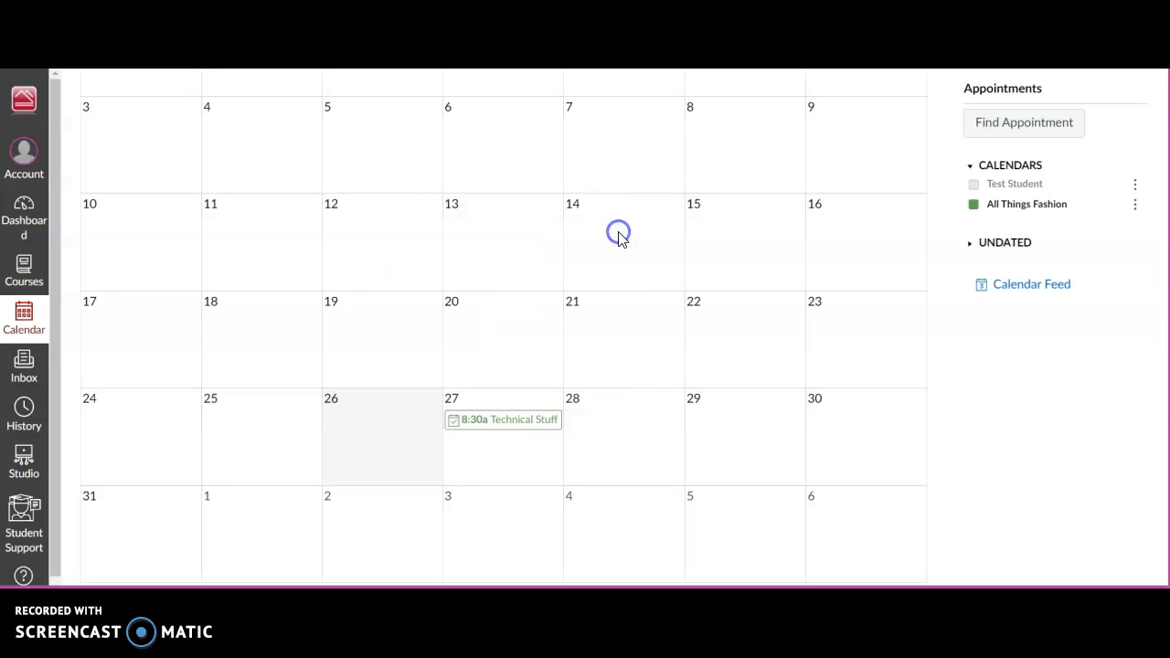
pyautogui.scroll(2, 585, 329)
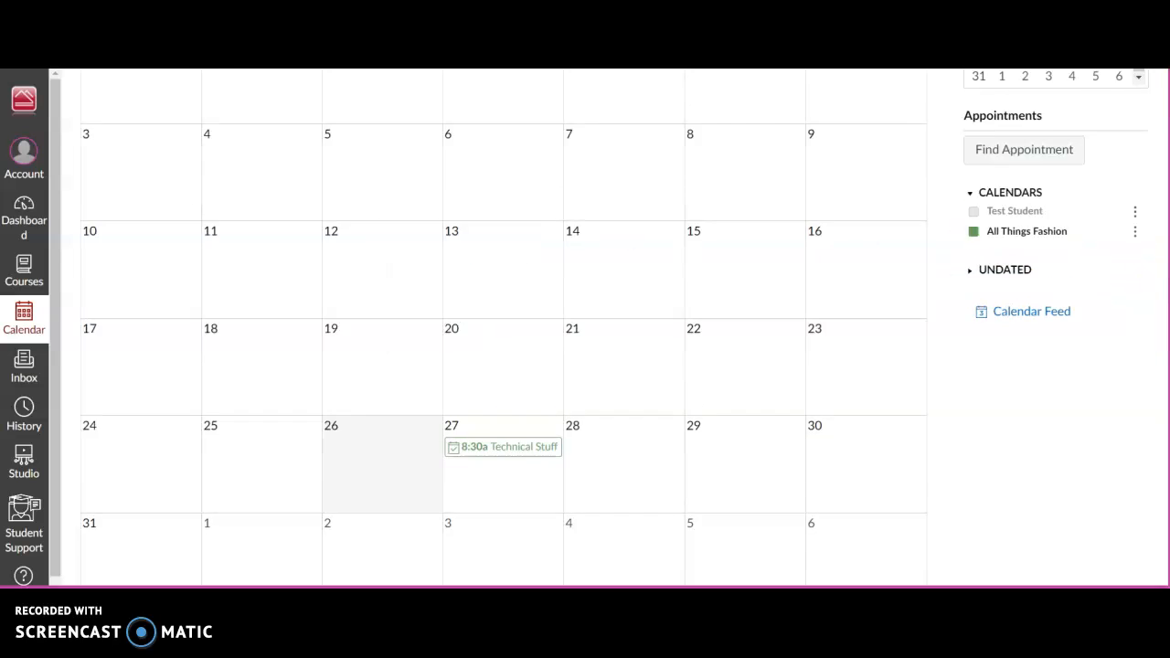